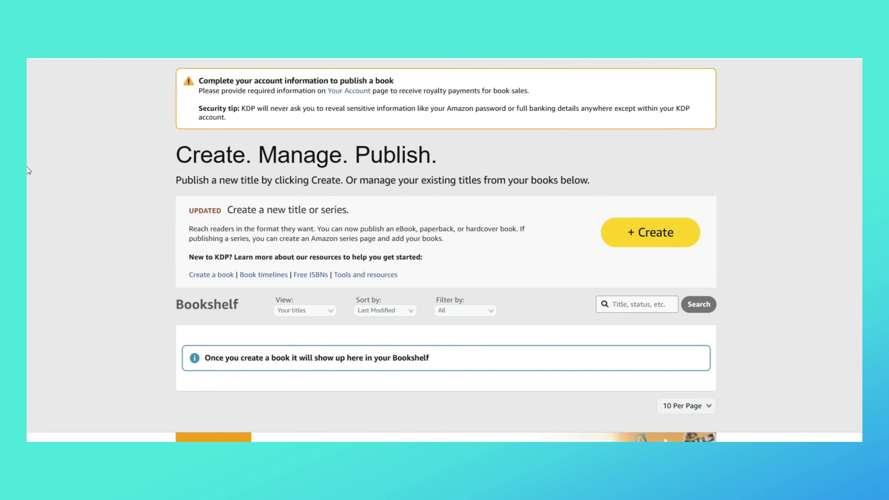
# Step: Start creating a new title from the KDP Bookshelf page
pyautogui.click(658, 236)
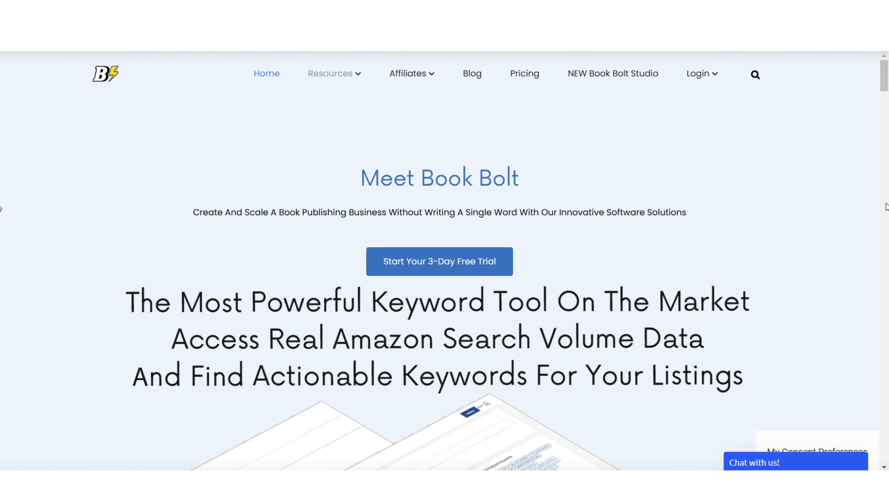
pyautogui.scroll(-1, 887, 207)
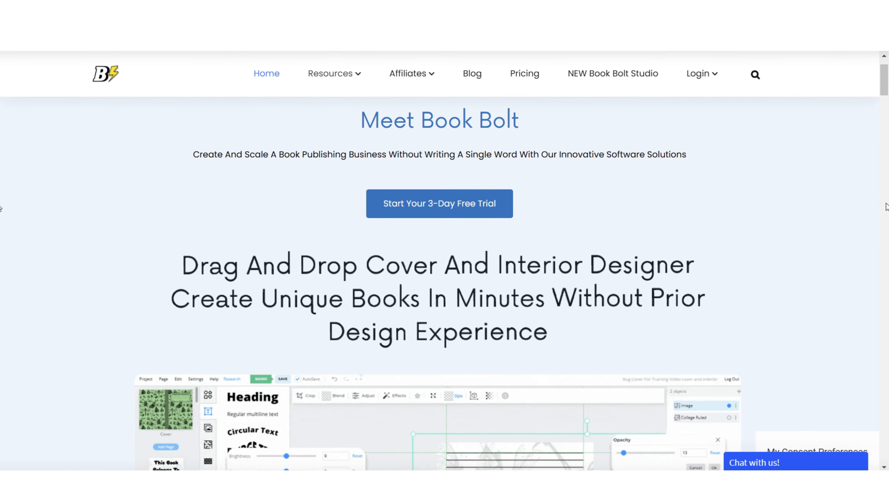
pyautogui.scroll(1, 552, 269)
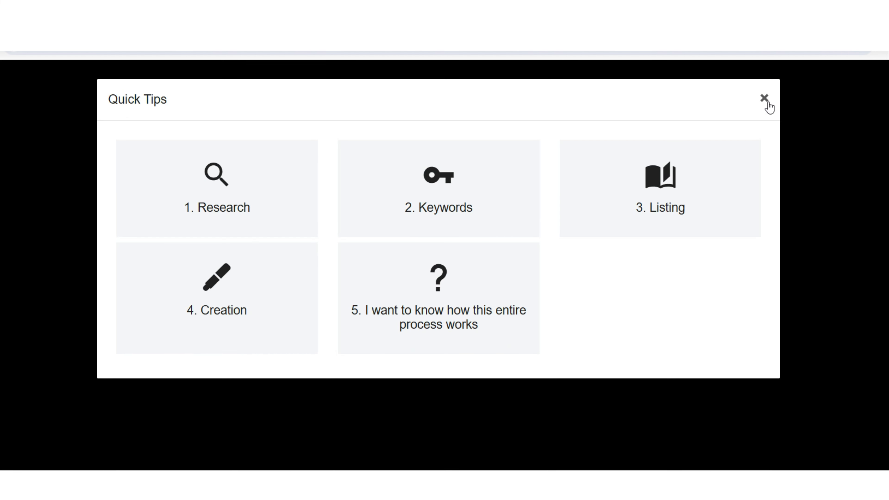
# Step: Dismiss the Quick Tips window and open the Cloud research tool
pyautogui.click(766, 102)
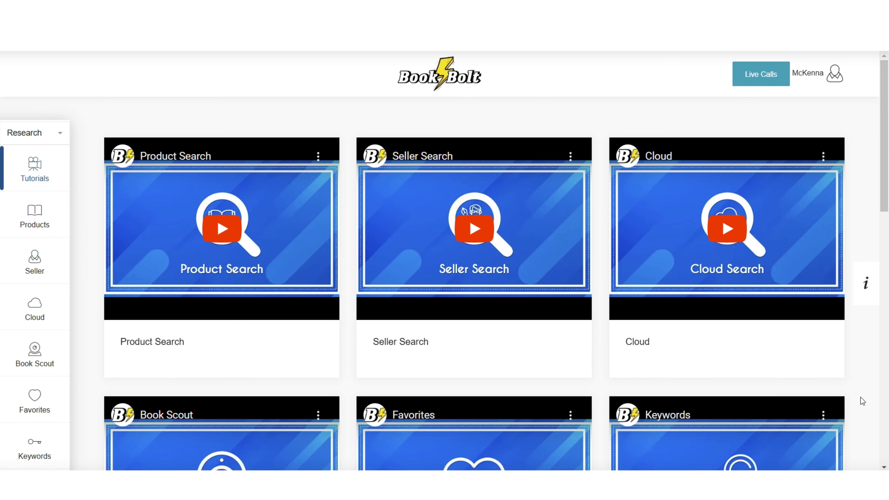
pyautogui.scroll(-5, 861, 397)
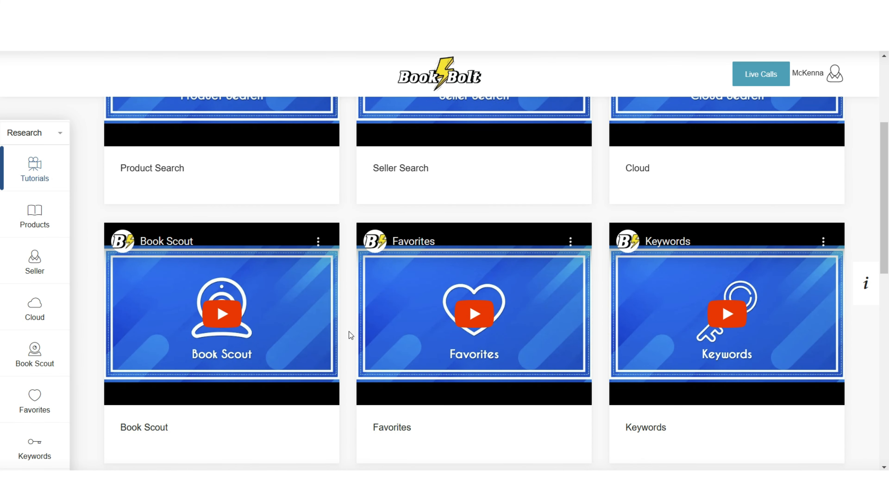
pyautogui.scroll(5, 220, 357)
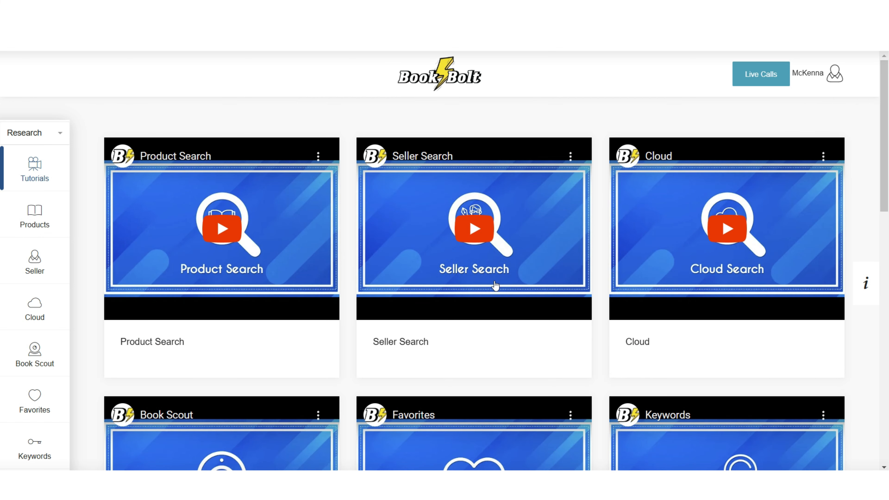
pyautogui.click(33, 307)
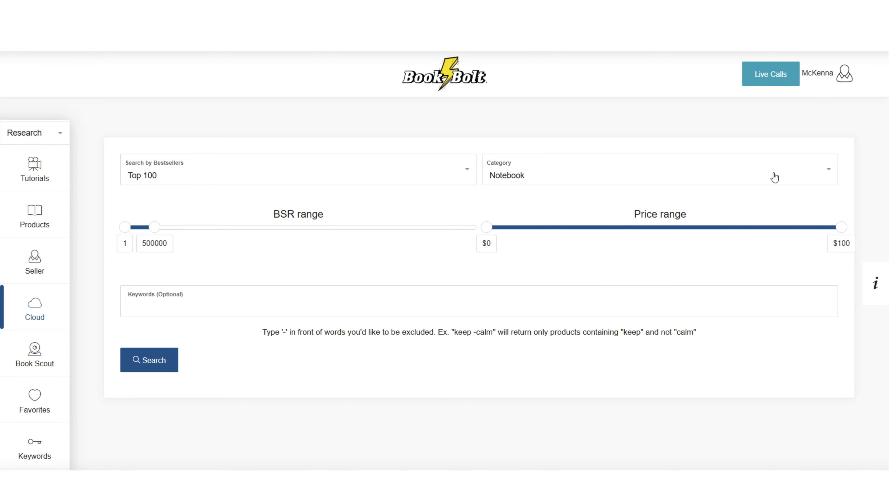
# Step: Run a Cloud search with the category set to Journal and the bestseller range set to Top 200
pyautogui.click(820, 178)
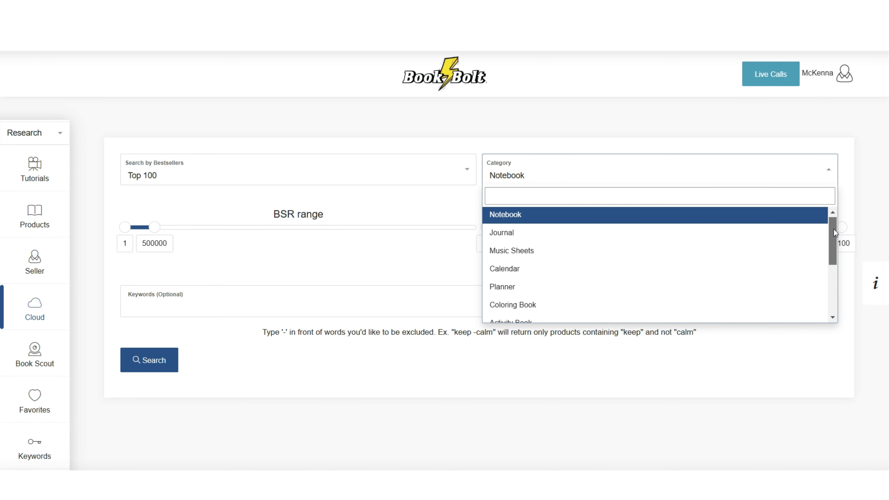
pyautogui.moveTo(833, 230); pyautogui.dragTo(833, 276)
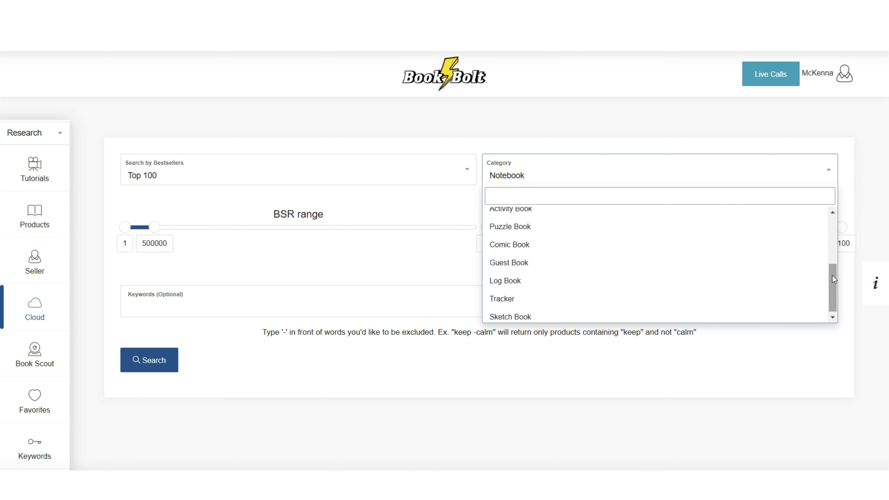
pyautogui.scroll(5, 554, 251)
pyautogui.click(530, 237)
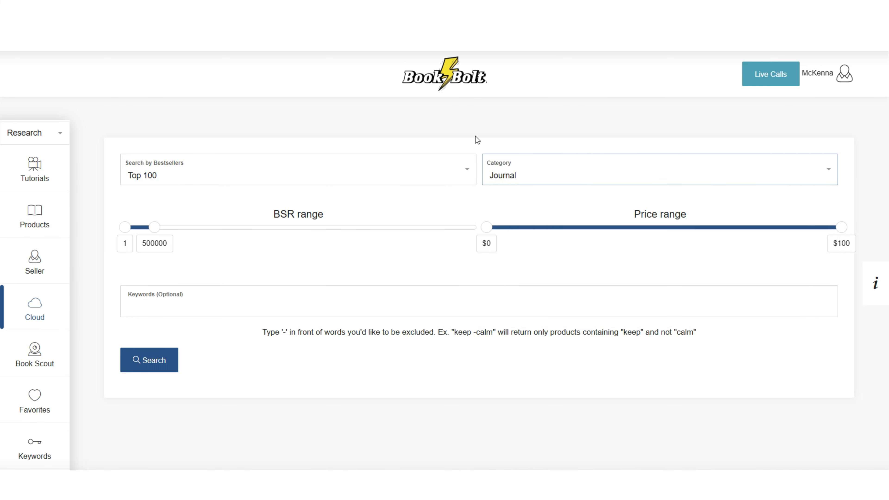
pyautogui.click(465, 170)
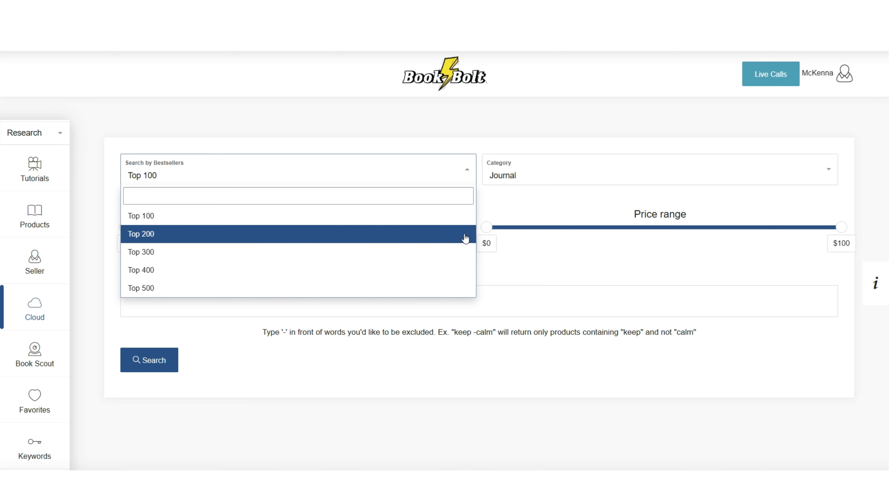
pyautogui.click(465, 238)
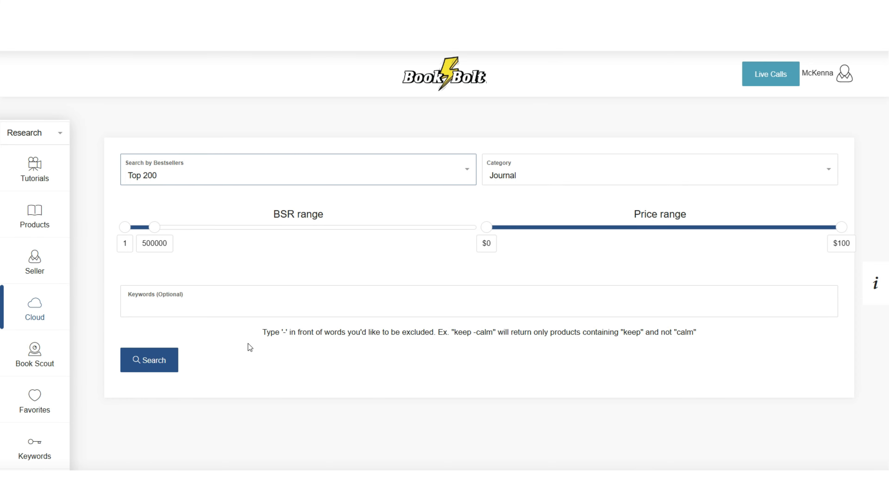
pyautogui.click(156, 361)
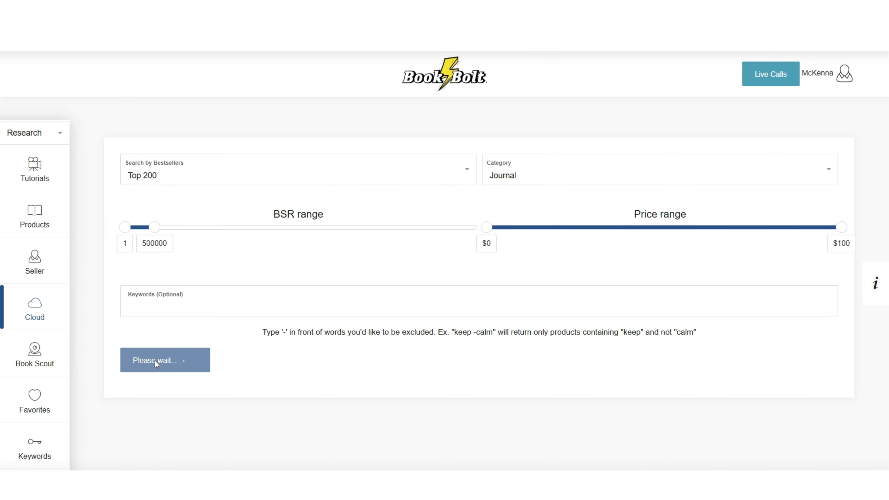
# Step: Examine the bestselling journals' covers, titles, reviews, prices, BSR and estimated monthly sales in the search results
pyautogui.scroll(-9, 840, 171)
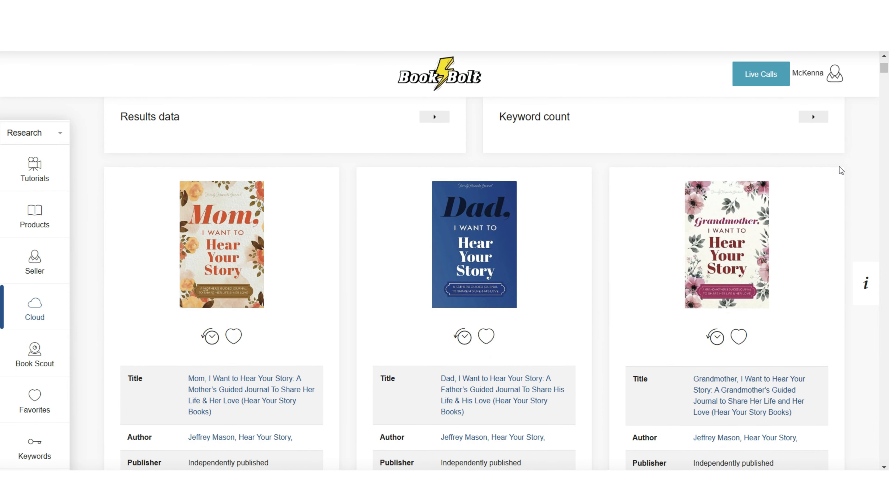
pyautogui.scroll(-2, 842, 171)
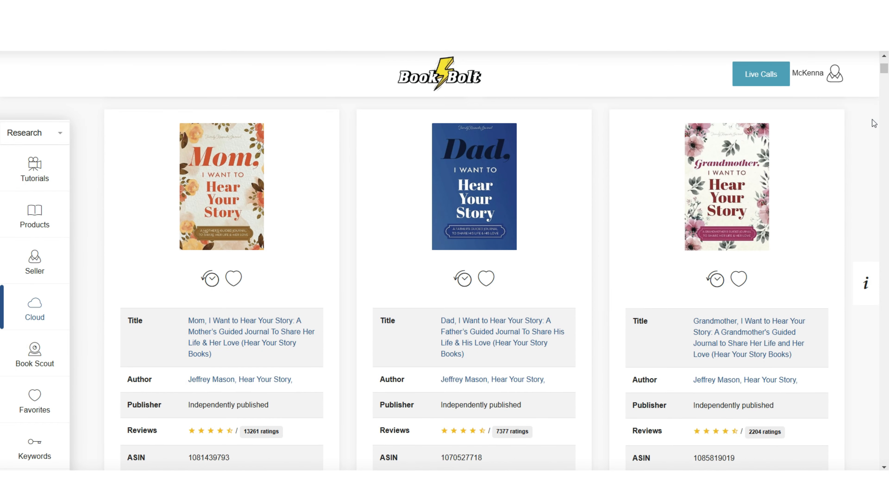
pyautogui.scroll(-15, 879, 123)
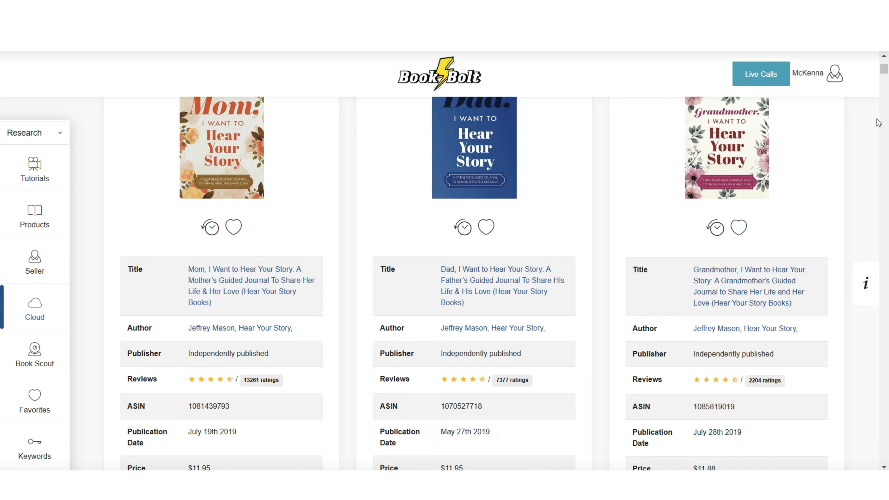
pyautogui.scroll(-12, 876, 127)
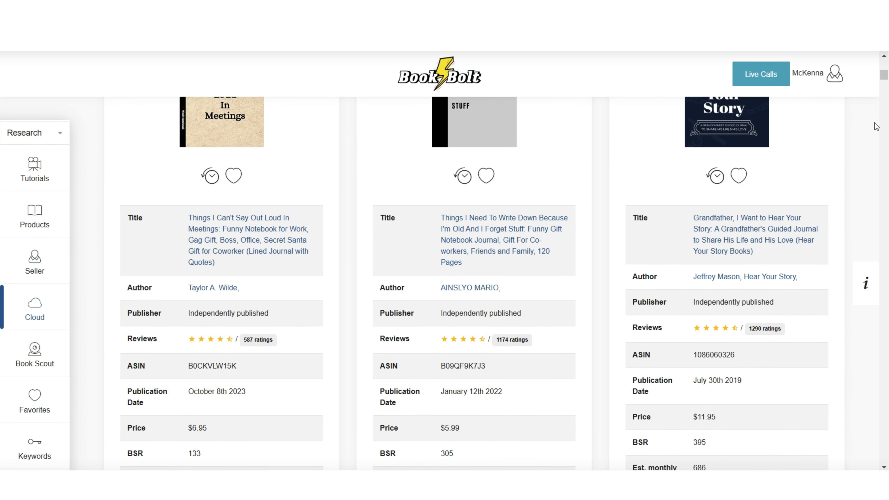
pyautogui.scroll(-1, 879, 128)
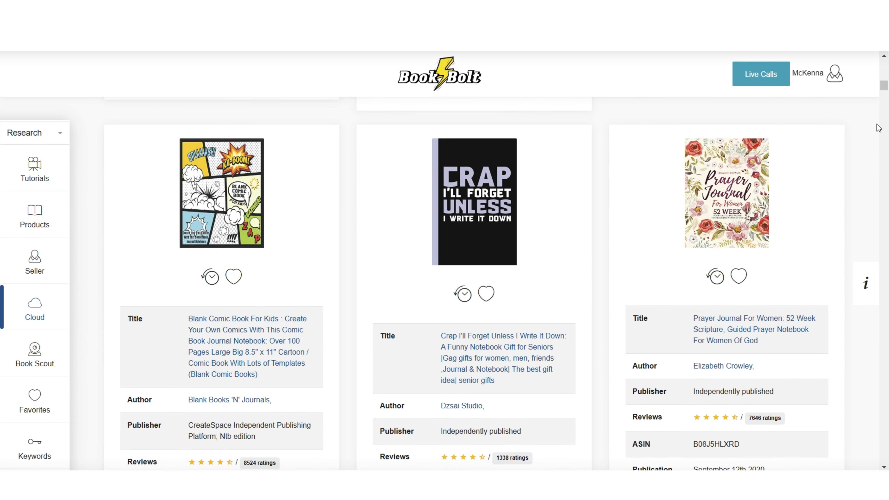
pyautogui.scroll(1, 879, 128)
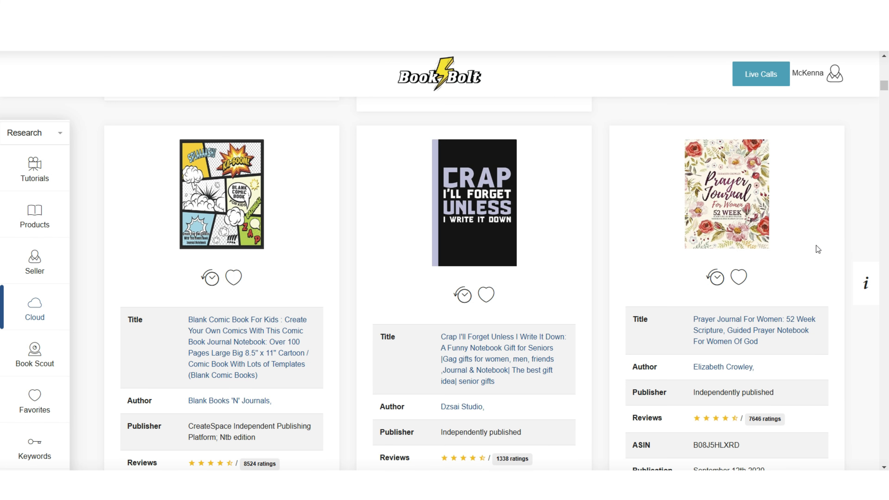
pyautogui.scroll(-5, 820, 246)
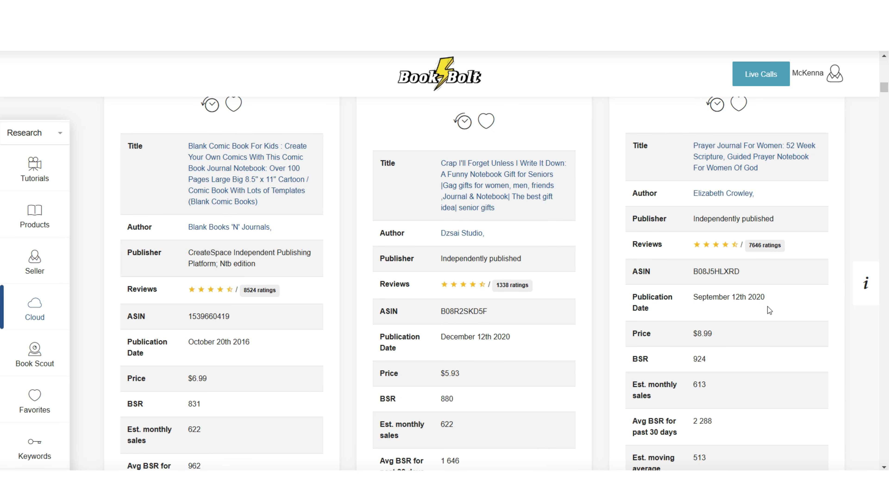
pyautogui.scroll(-2, 716, 330)
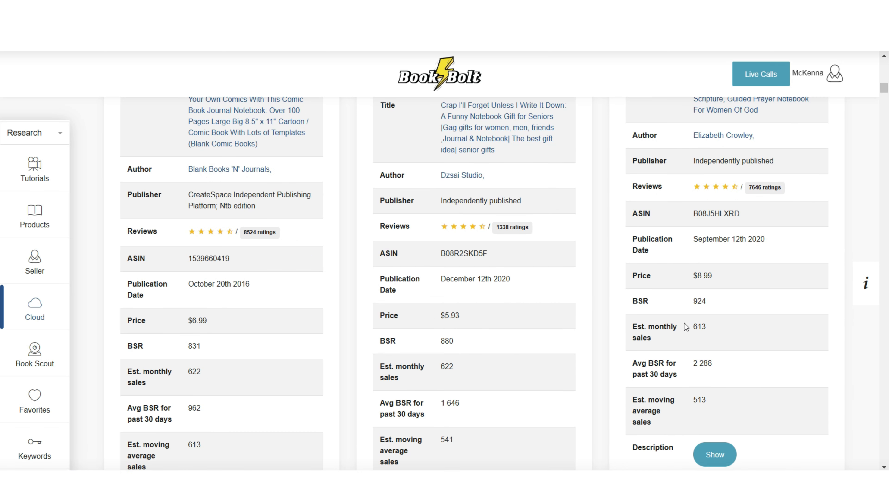
pyautogui.scroll(-10, 338, 304)
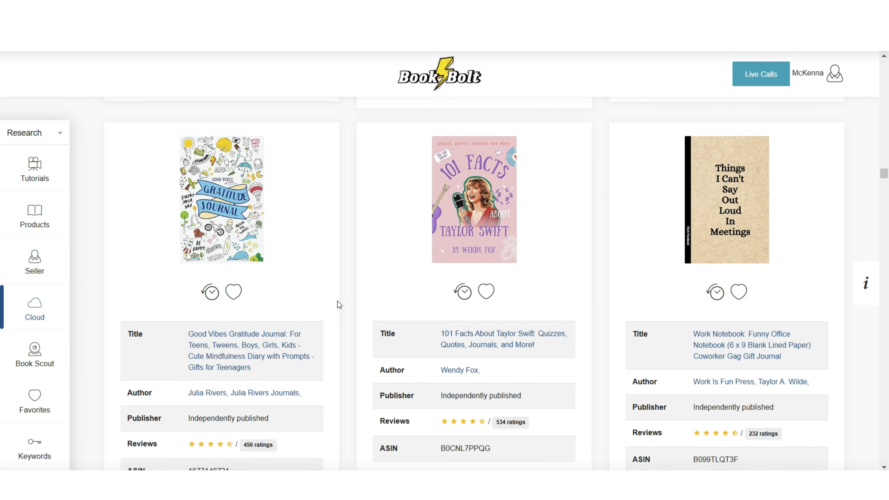
pyautogui.scroll(-2, 280, 306)
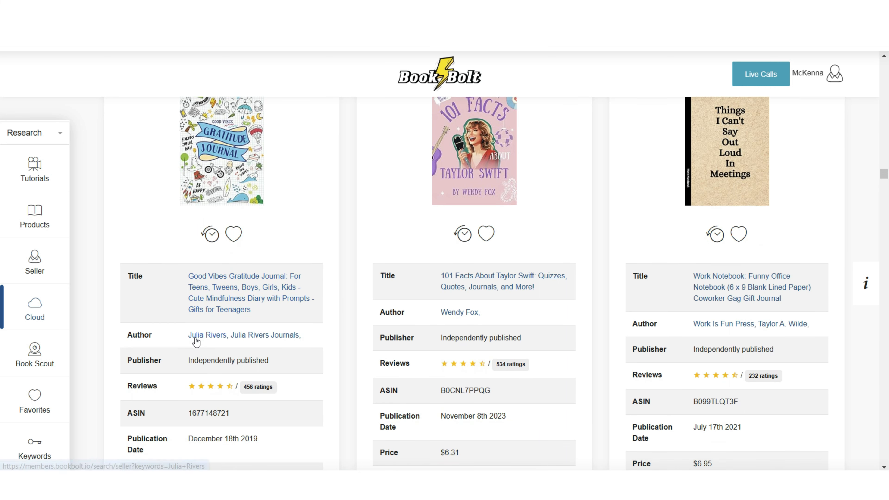
# Step: Run a seller search for the first-listed author of the Good Vibes Gratitude Journal and look through that seller's books
pyautogui.click(215, 336)
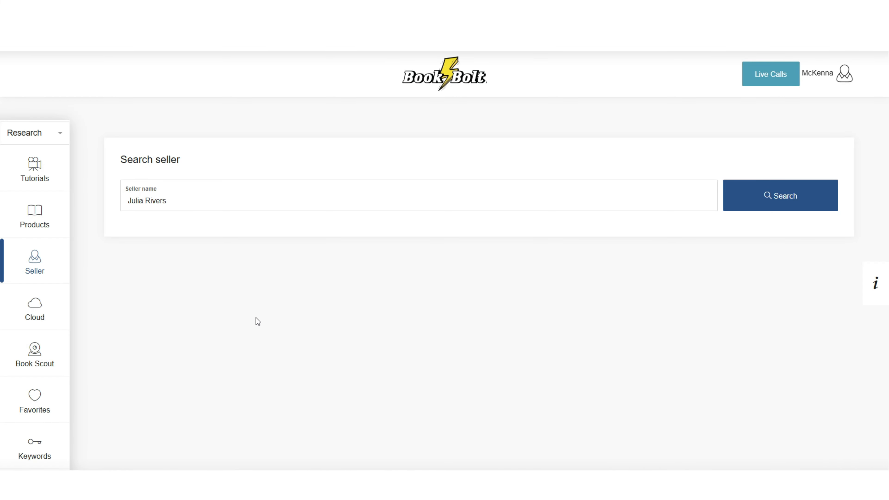
pyautogui.click(782, 203)
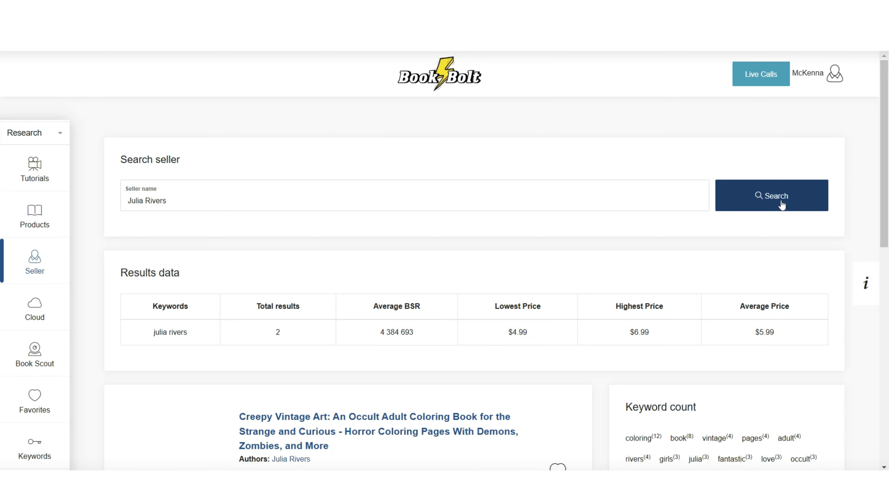
pyautogui.moveTo(885, 111); pyautogui.dragTo(886, 293)
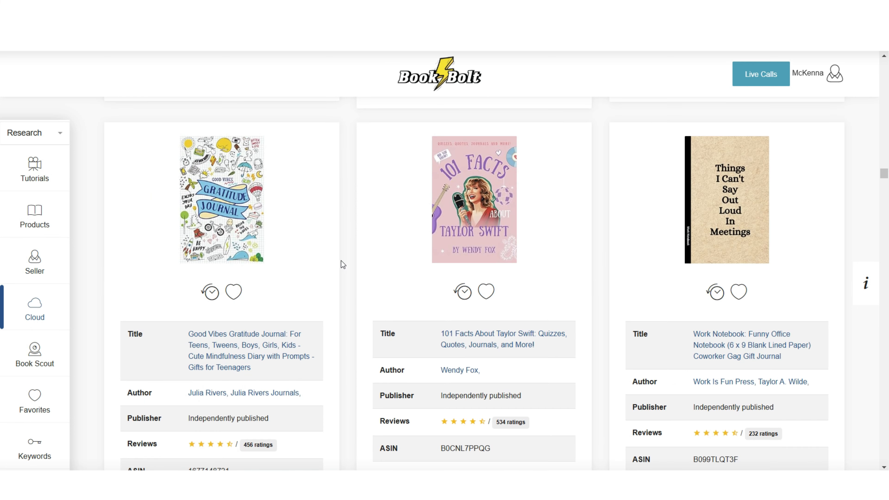
# Step: Copy the phrase "Good Vibes Gratitude Journal" from the book's title in the Cloud results
pyautogui.moveTo(186, 279); pyautogui.dragTo(259, 278)
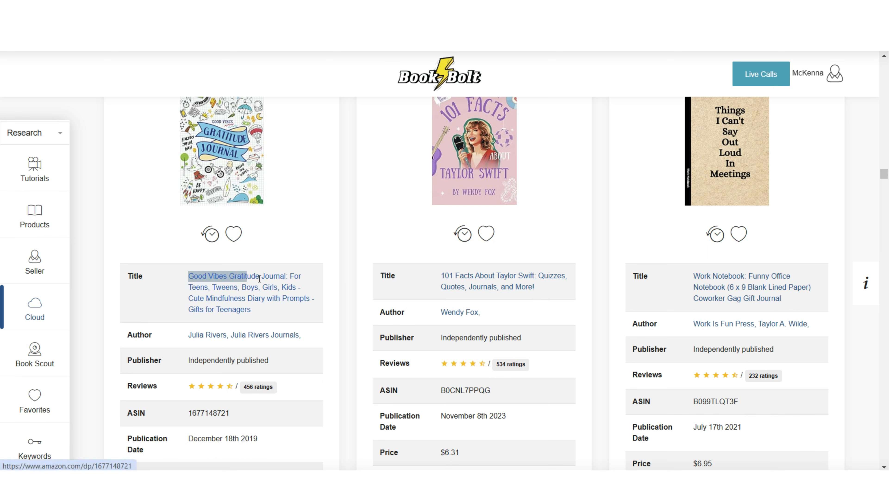
pyautogui.rightClick(282, 280)
pyautogui.click(304, 177)
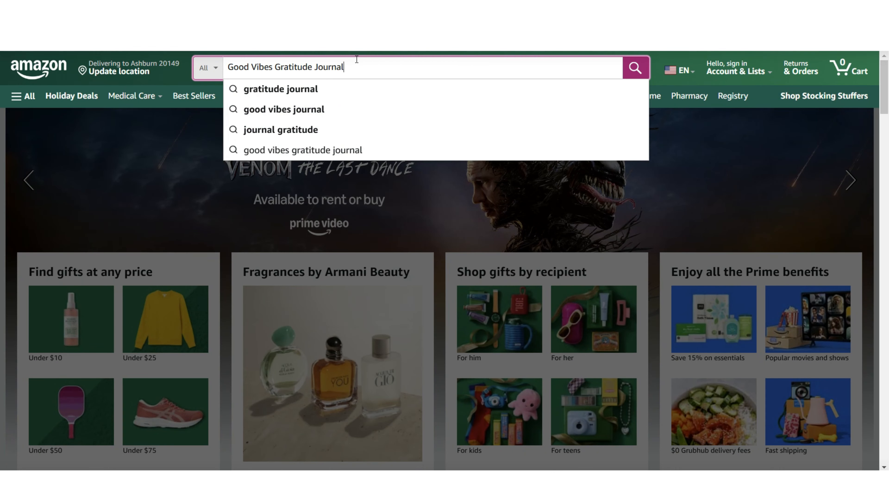
# Step: Search Amazon for "Good Vibes Gratitude Journal" and look through the competing listings
pyautogui.press('Return')
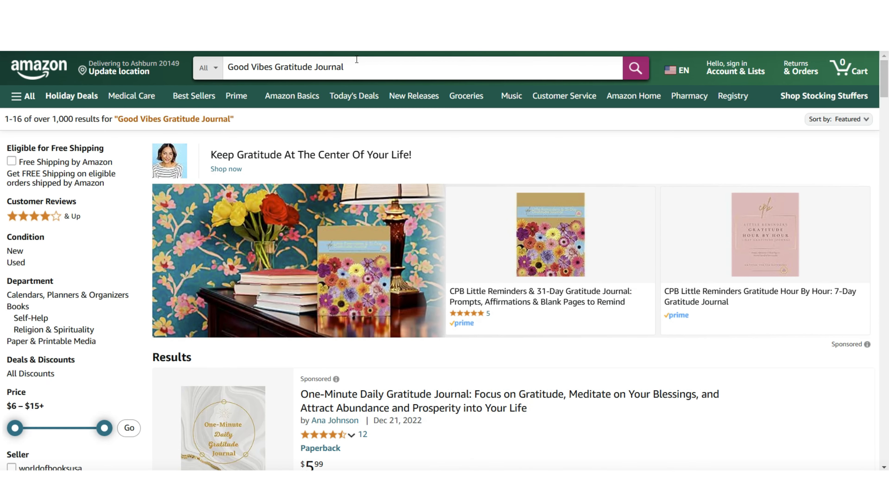
pyautogui.scroll(-5, 876, 191)
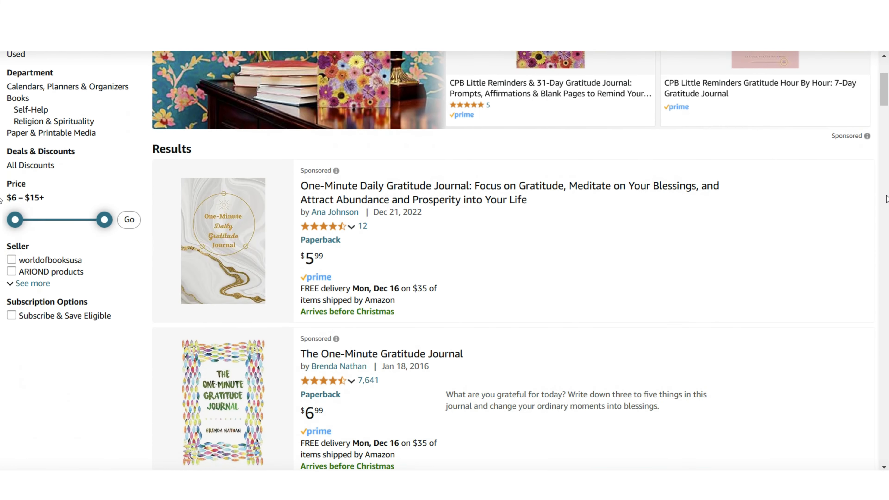
pyautogui.scroll(-8, 887, 199)
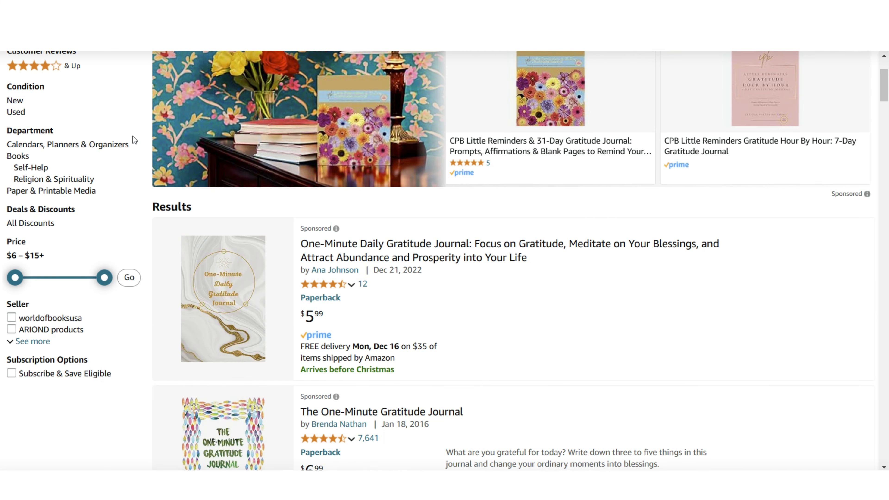
pyautogui.scroll(4, 135, 140)
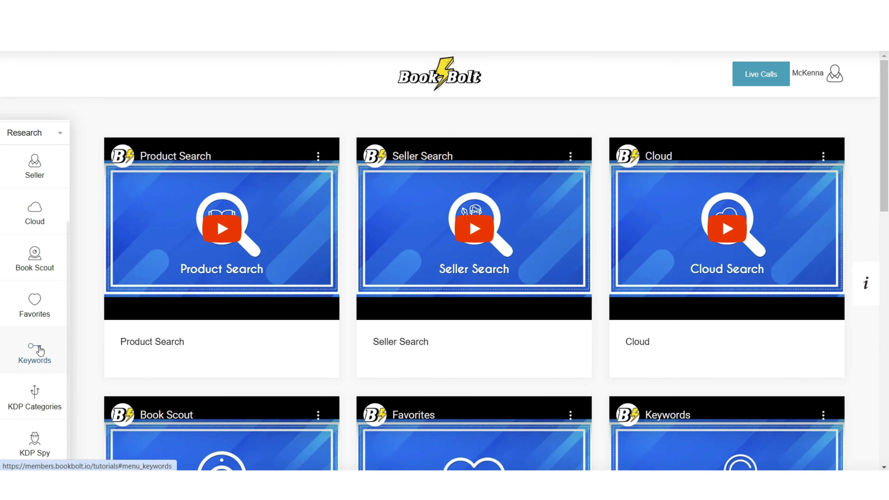
# Step: Return to Book Bolt and run a keyword search using the copied journal title phrase
pyautogui.moveTo(41, 350)
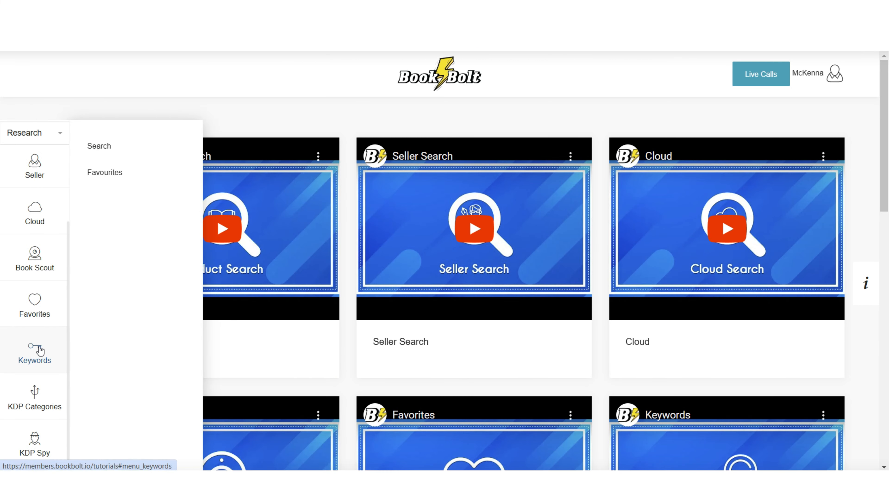
pyautogui.click(115, 153)
pyautogui.rightClick(325, 202)
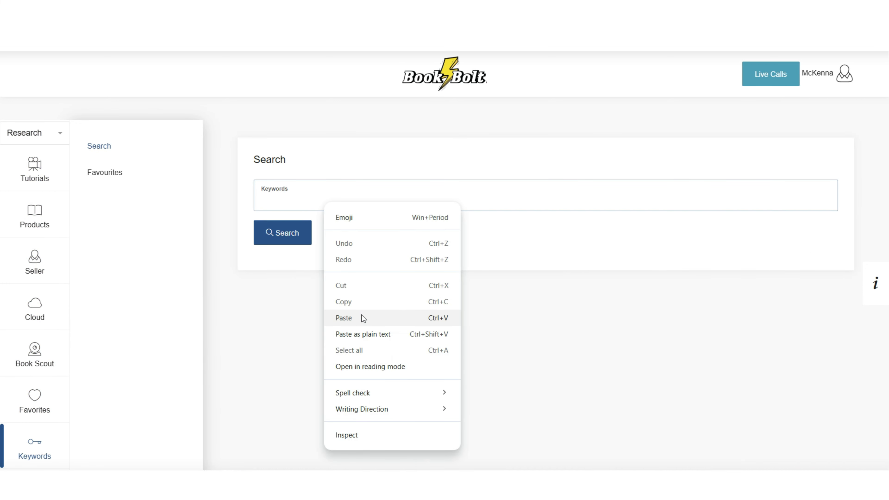
pyautogui.click(363, 318)
pyautogui.click(306, 248)
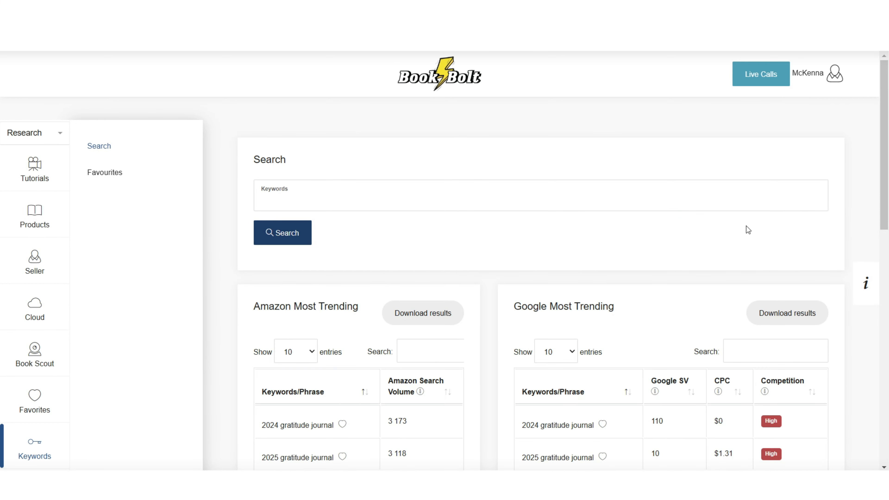
# Step: Examine the Amazon and Google trending keyword tables and the frequent keywords for the gratitude journal phrase
pyautogui.scroll(-3, 887, 221)
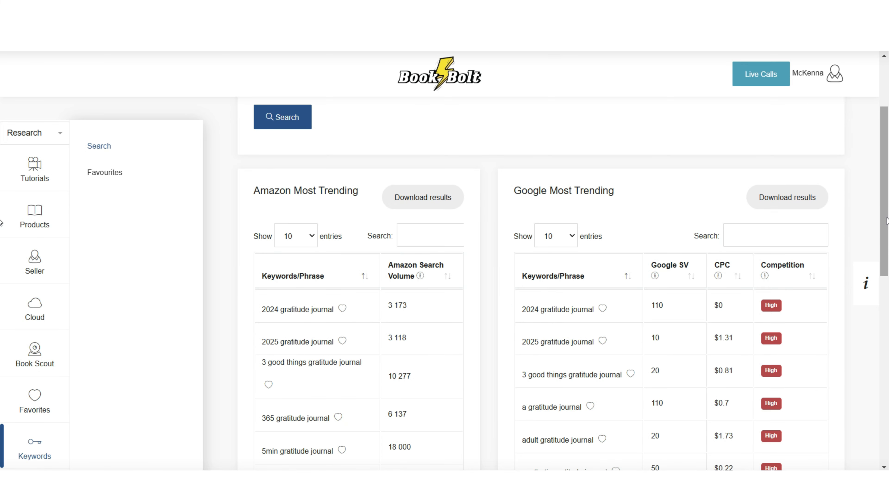
pyautogui.scroll(-3, 887, 221)
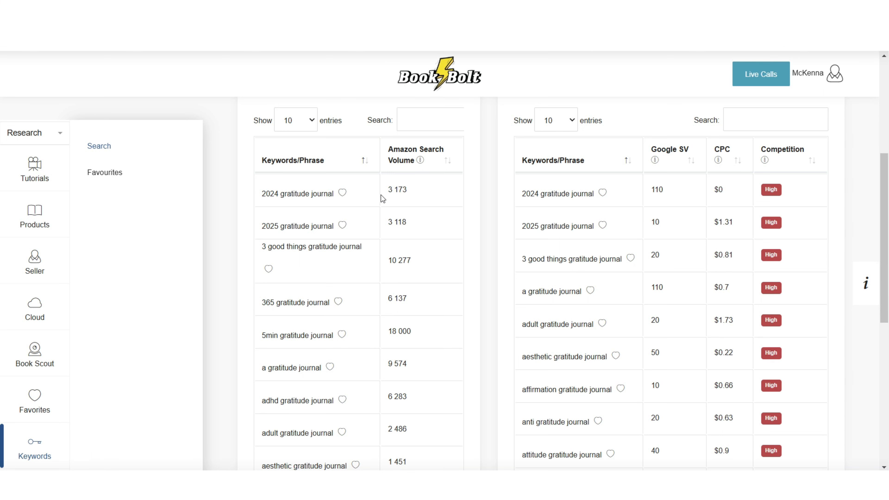
pyautogui.scroll(-1, 384, 172)
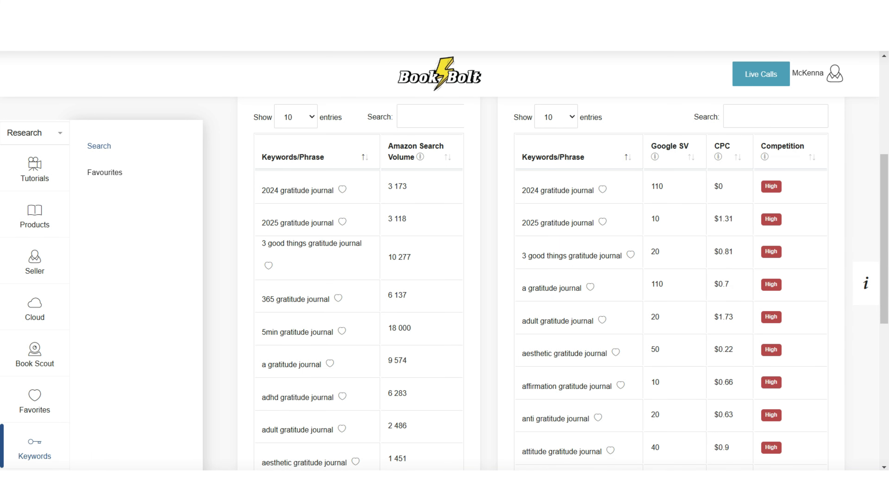
pyautogui.scroll(2, 504, 167)
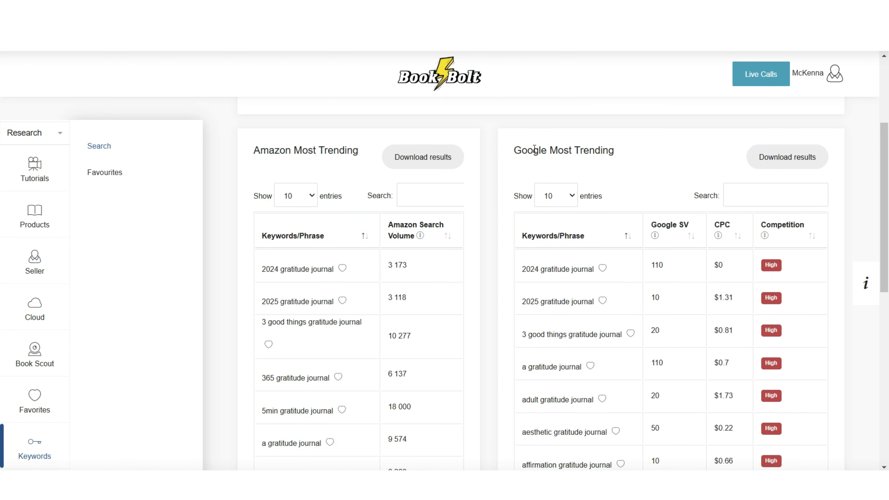
pyautogui.scroll(-1, 551, 303)
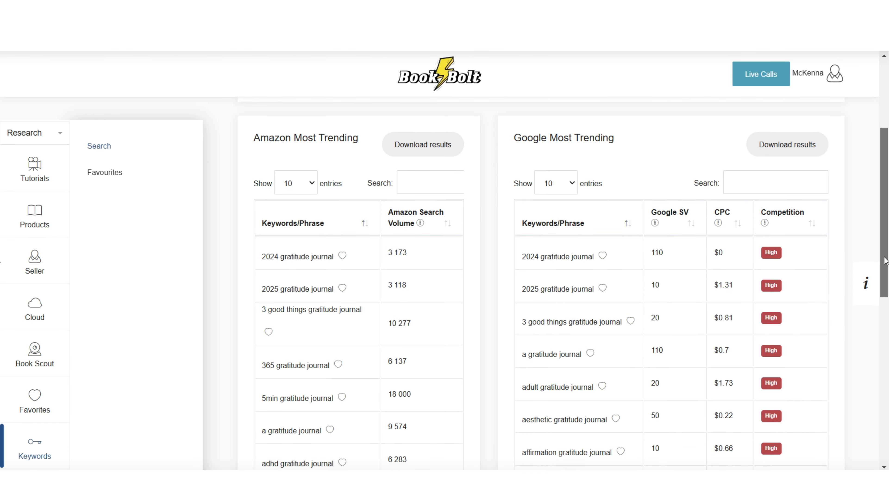
pyautogui.moveTo(885, 174); pyautogui.dragTo(887, 346)
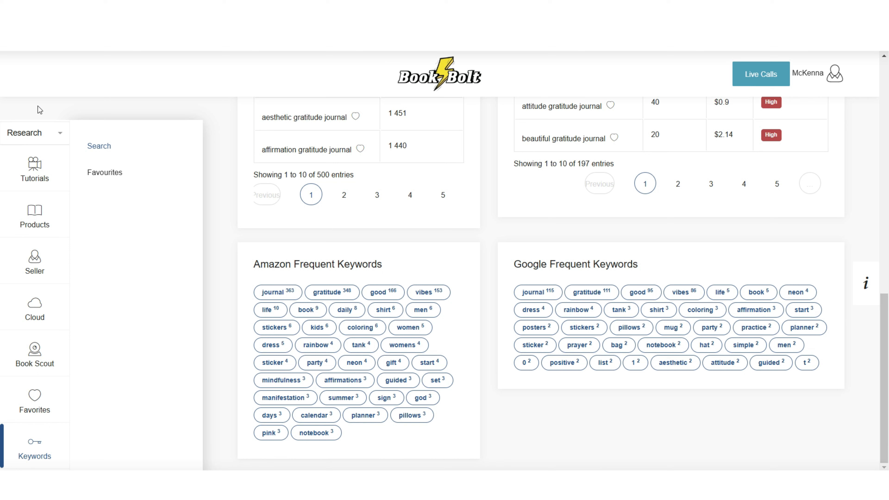
# Step: Switch Book Bolt from Research to Create and open BookBolt Studio's project setup
pyautogui.click(49, 132)
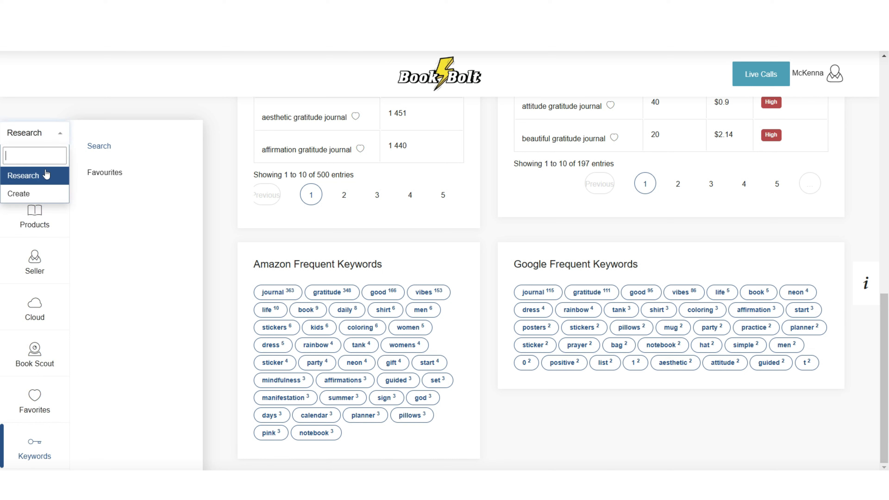
pyautogui.click(36, 193)
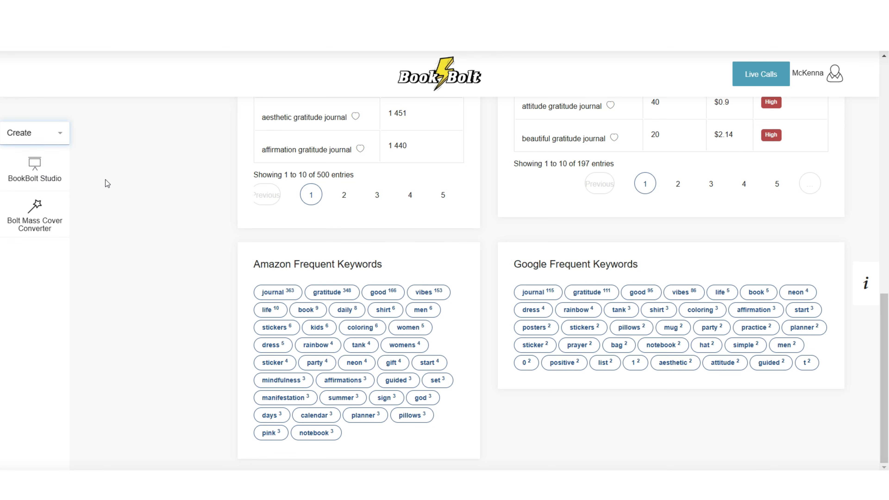
pyautogui.click(56, 134)
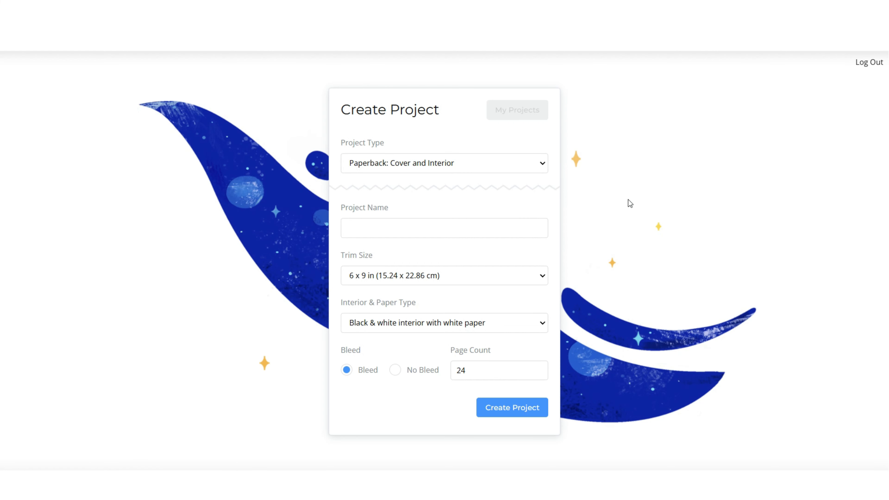
# Step: Set the project type to "Paperback: Cover and Interior" and name the project "Good Vibes Gratitude Journal"
pyautogui.click(535, 166)
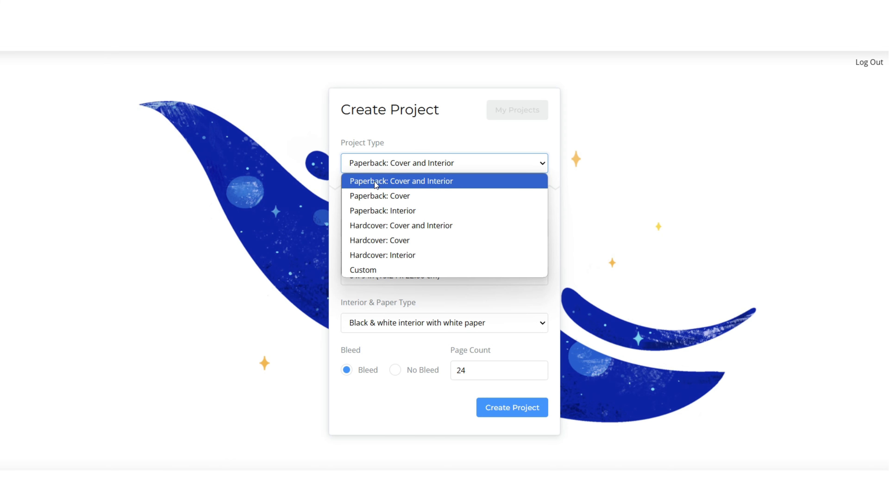
pyautogui.click(467, 182)
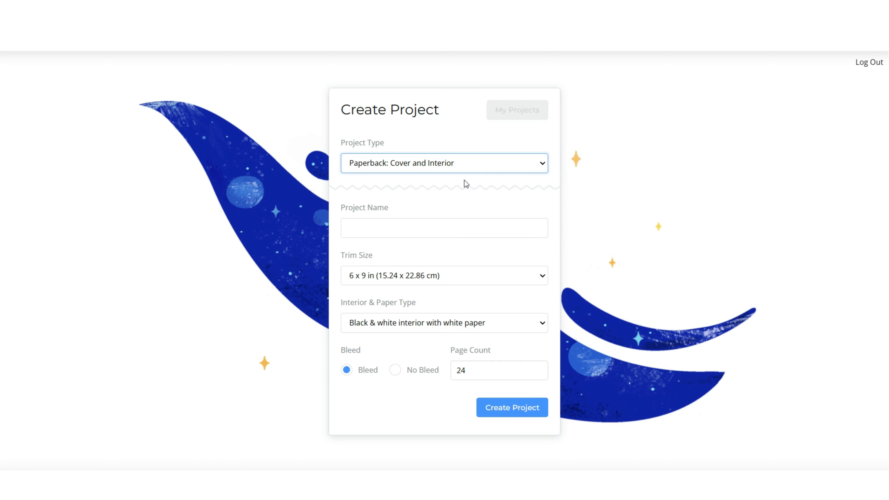
pyautogui.click(432, 234)
pyautogui.write('Good Vibes Gratitude Journal')
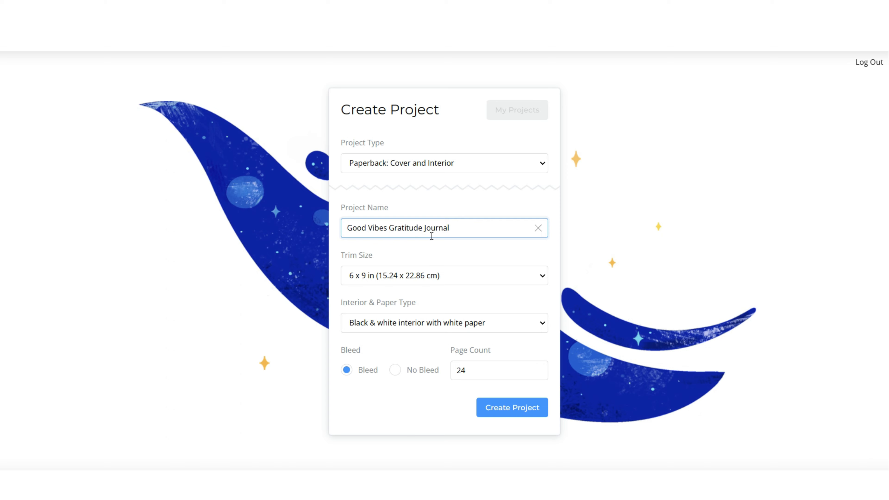
# Step: Open the Amazon listing for The One-Minute Gratitude Journal and check its trim dimensions and page count
pyautogui.click(383, 212)
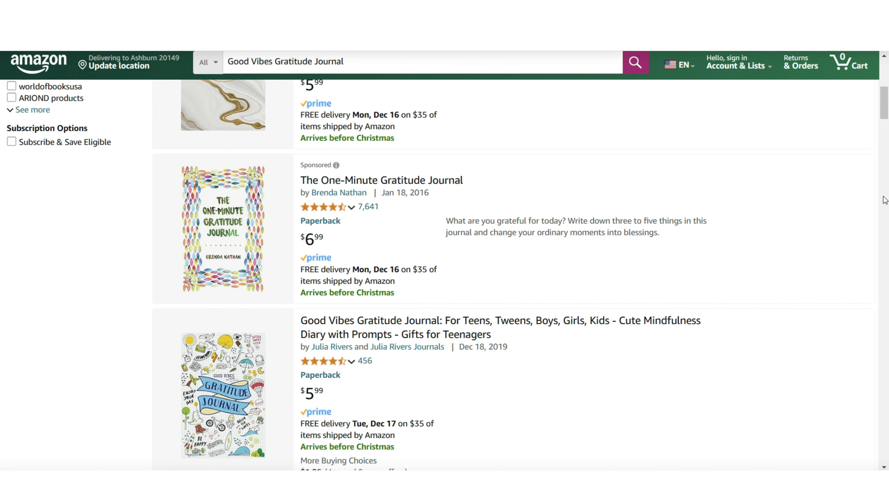
pyautogui.click(439, 182)
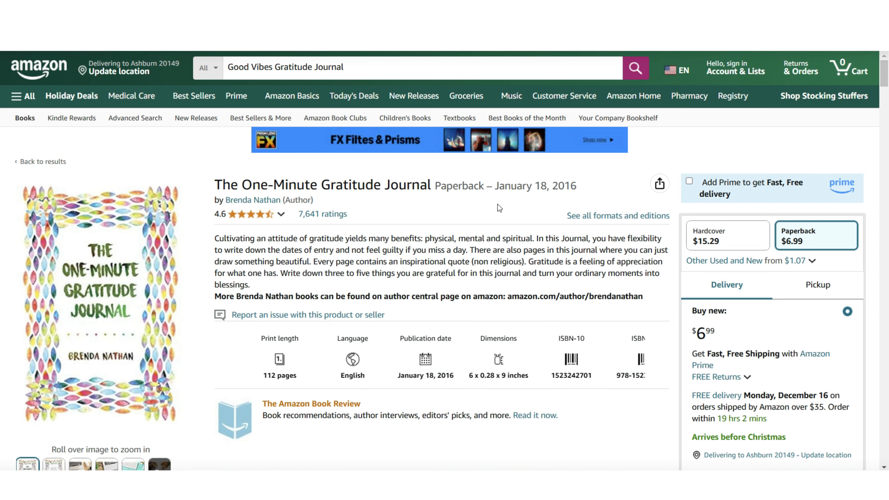
pyautogui.scroll(-3, 498, 205)
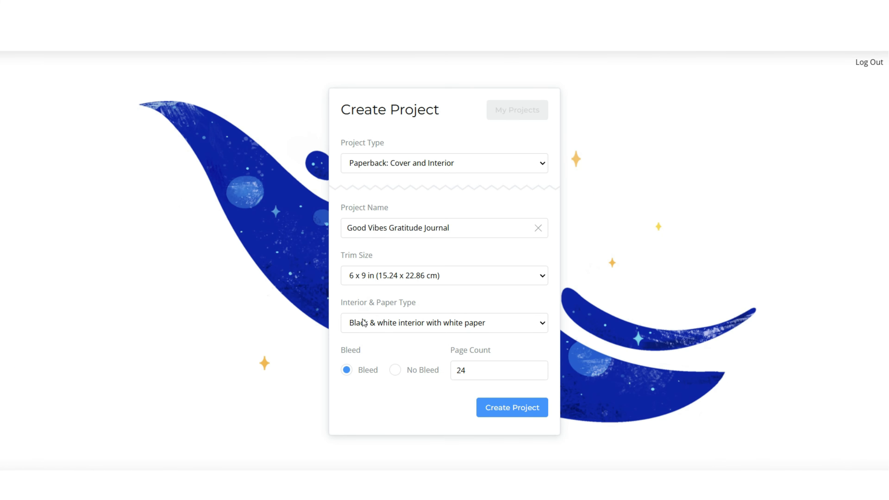
# Step: Keep the black & white interior with white paper, set the page count to 115, and create the project
pyautogui.click(364, 324)
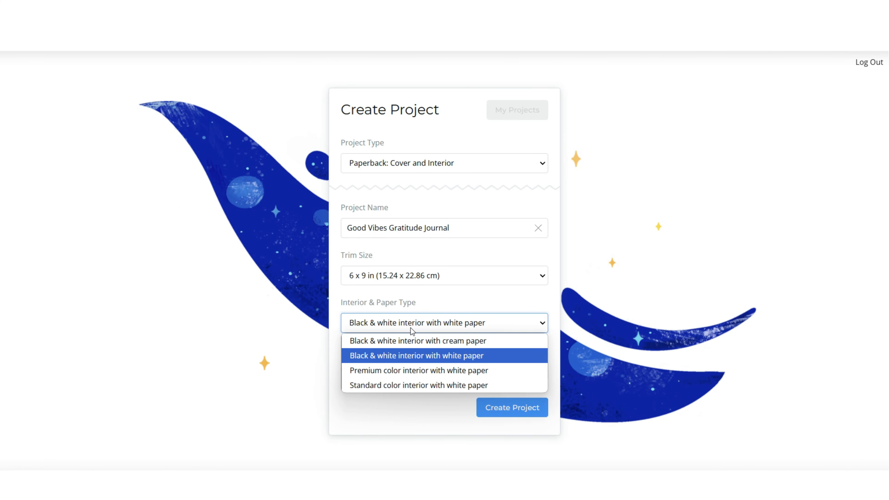
pyautogui.click(450, 303)
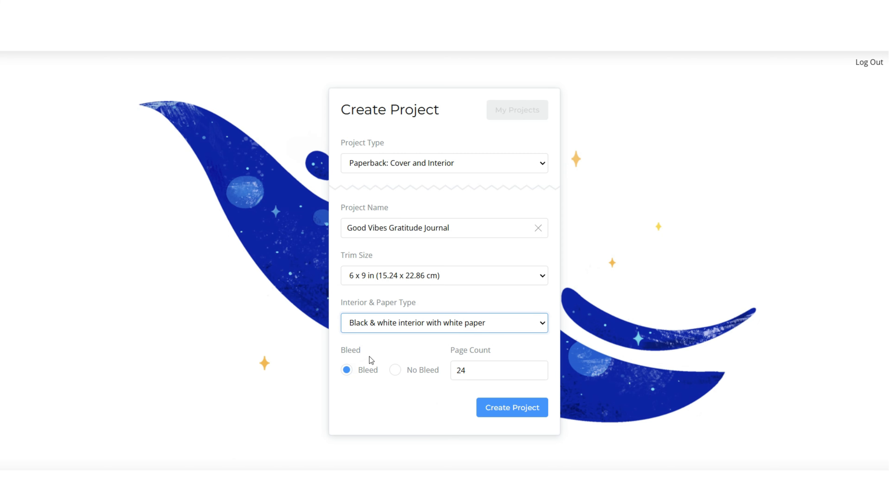
pyautogui.doubleClick(471, 367)
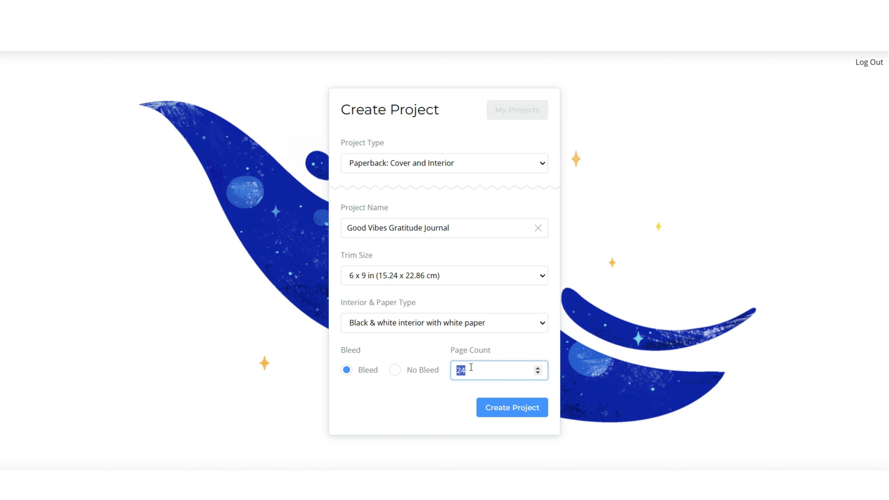
pyautogui.write('115')
pyautogui.click(521, 395)
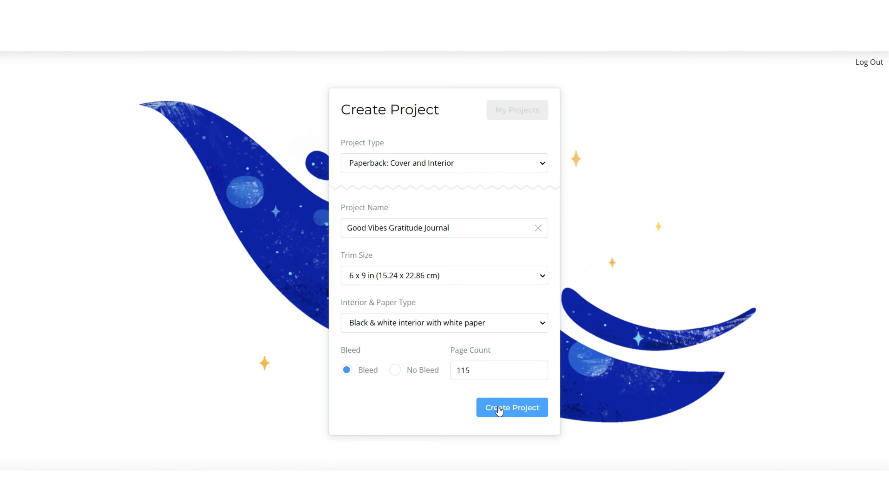
pyautogui.click(506, 416)
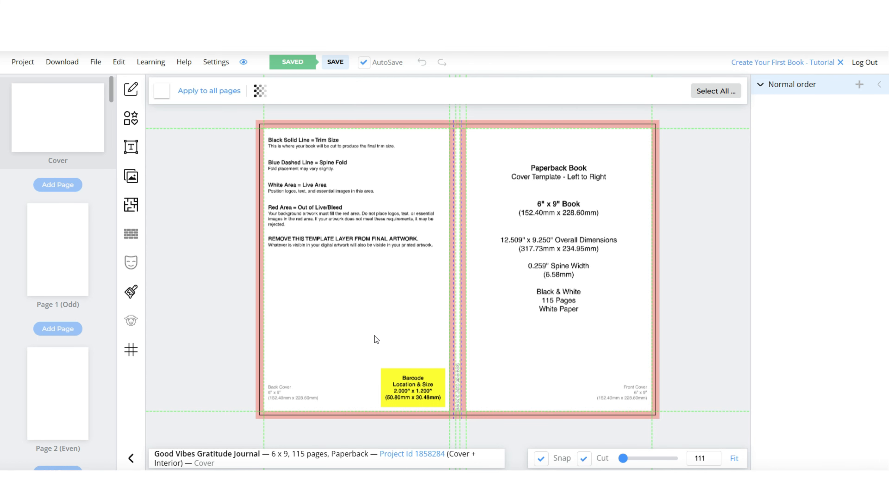
# Step: Look over the paperback cover template and the blank interior pages of the new project
pyautogui.scroll(-1, 373, 334)
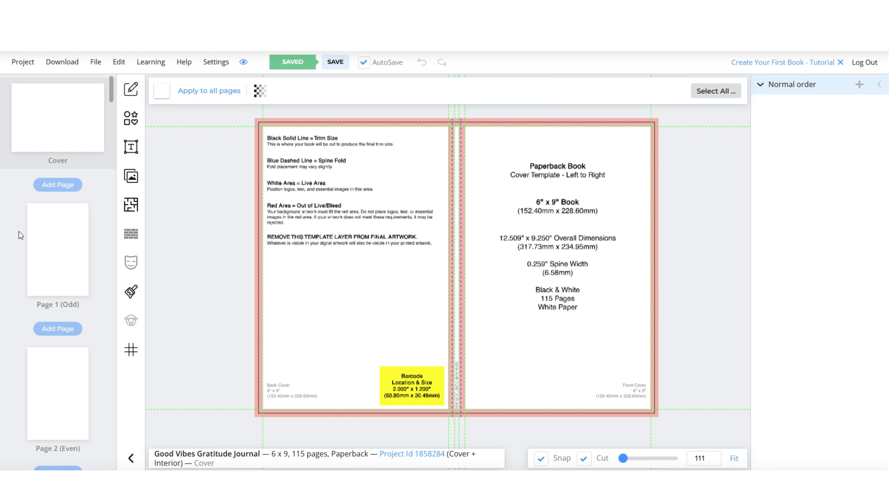
pyautogui.scroll(-1, 42, 259)
pyautogui.scroll(-5, 43, 262)
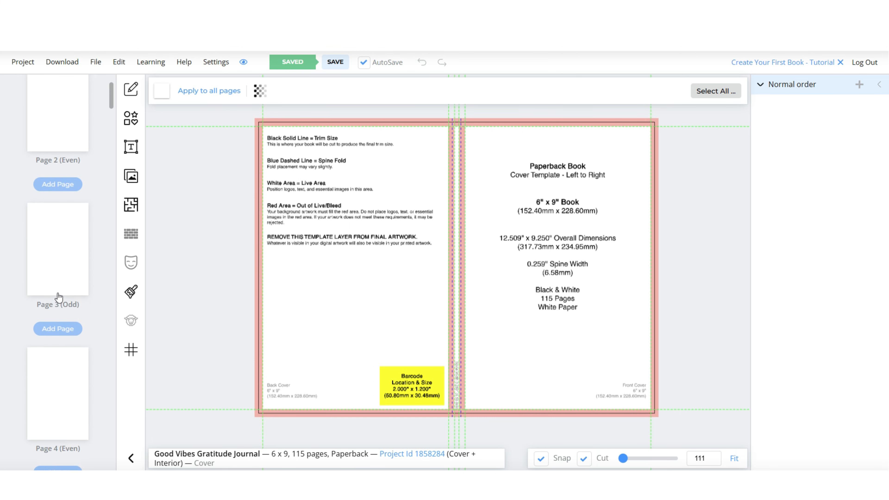
pyautogui.scroll(5, 55, 298)
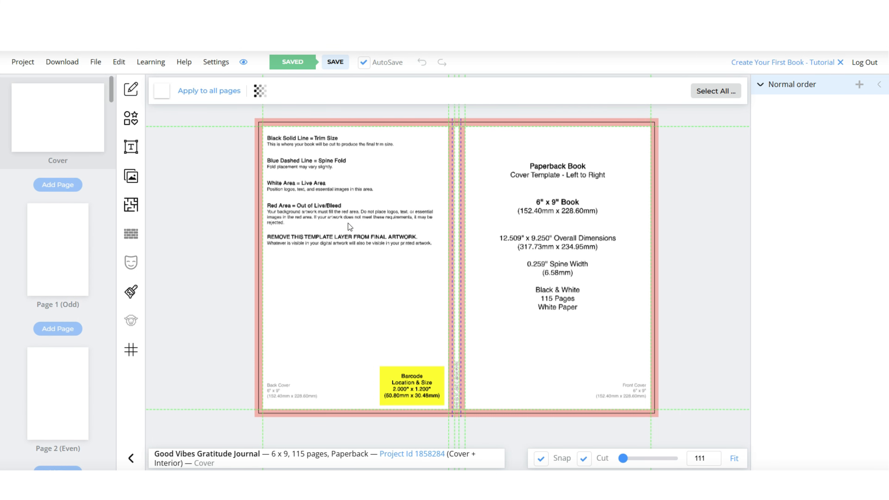
pyautogui.scroll(1, 348, 223)
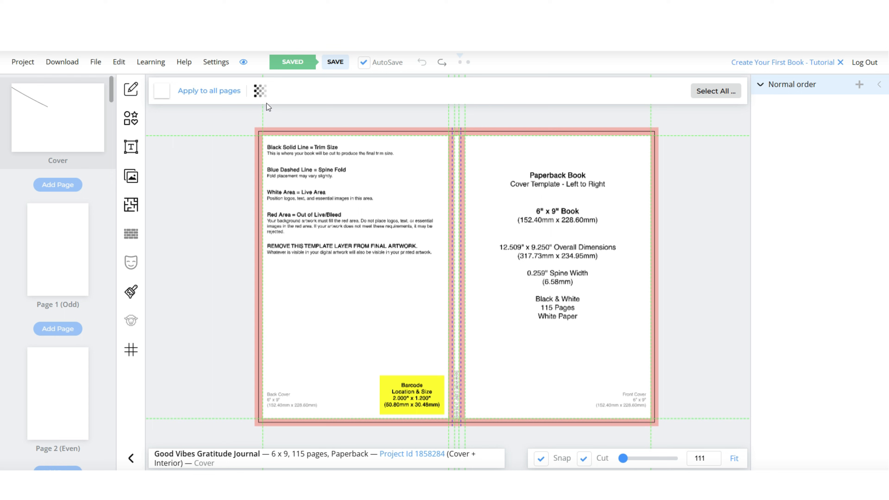
# Step: Reduce the cover template overlay's opacity until the template is hidden and only the guide lines remain
pyautogui.click(260, 90)
pyautogui.moveTo(339, 140); pyautogui.dragTo(242, 141)
pyautogui.click(413, 172)
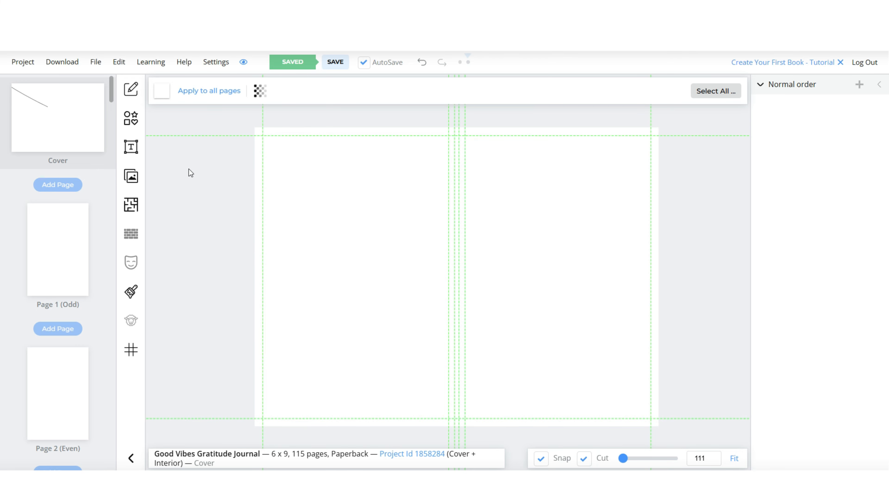
# Step: Open the image library and search the Pixabay collection for "floral"
pyautogui.click(131, 177)
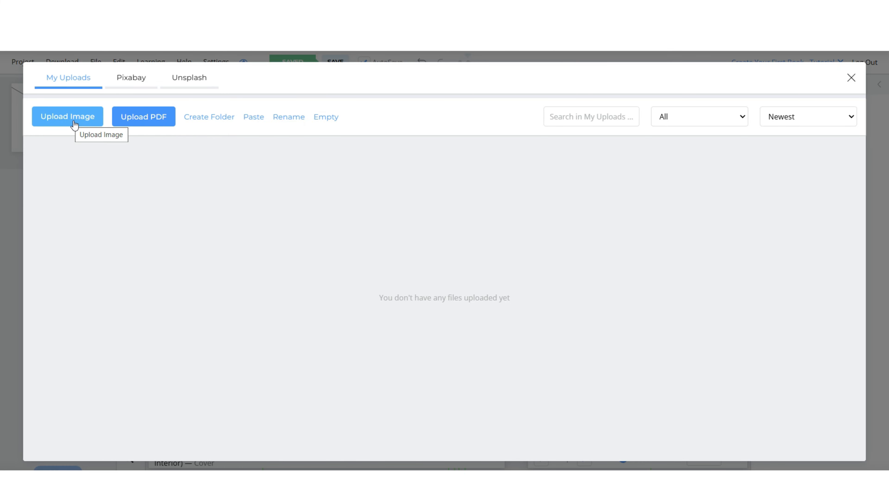
pyautogui.click(126, 90)
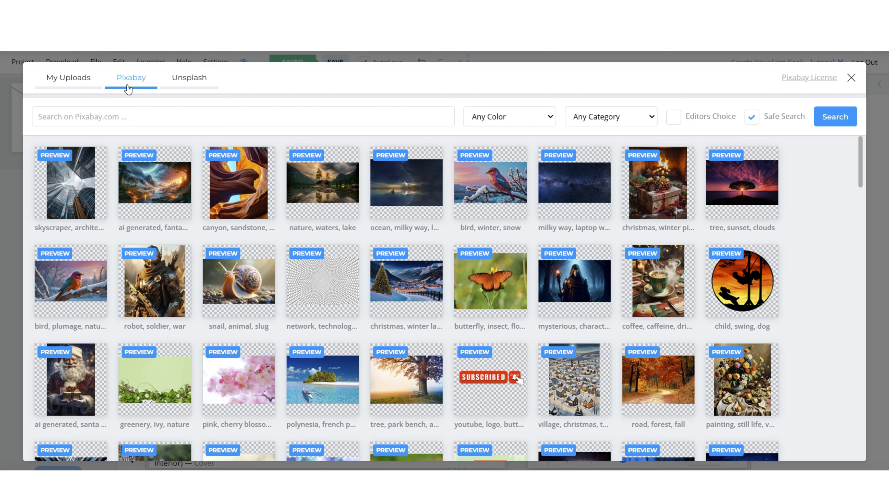
pyautogui.scroll(-2, 861, 175)
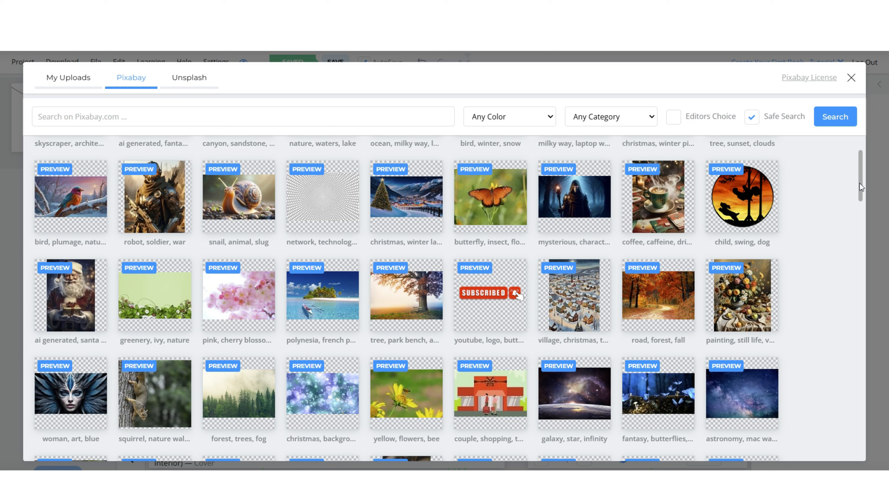
pyautogui.click(278, 122)
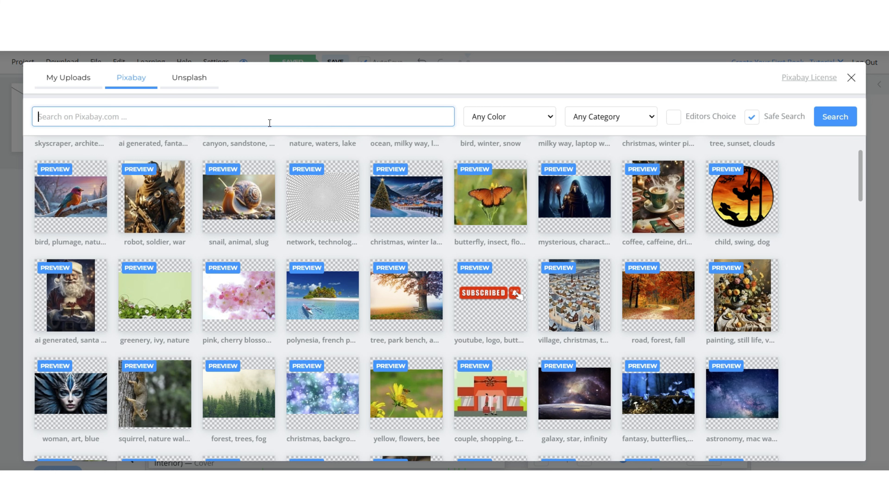
pyautogui.write('floral')
pyautogui.press('Return')
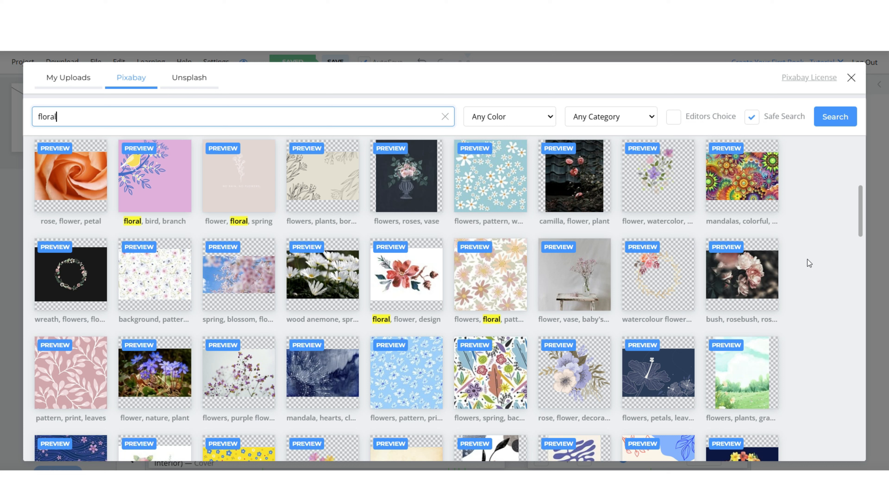
# Step: Preview and dismiss the rosebush photo, browse further, and place the purple and pink floral pattern on the front cover
pyautogui.click(736, 251)
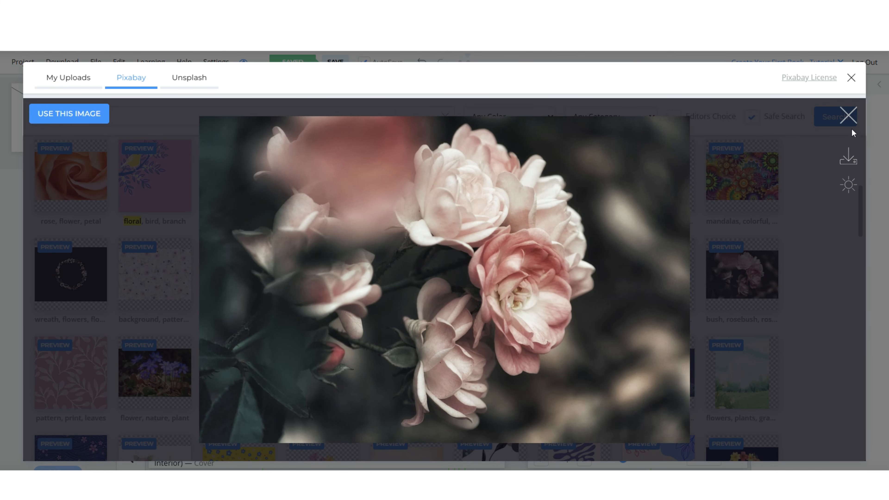
pyautogui.click(849, 119)
pyautogui.scroll(-10, 162, 202)
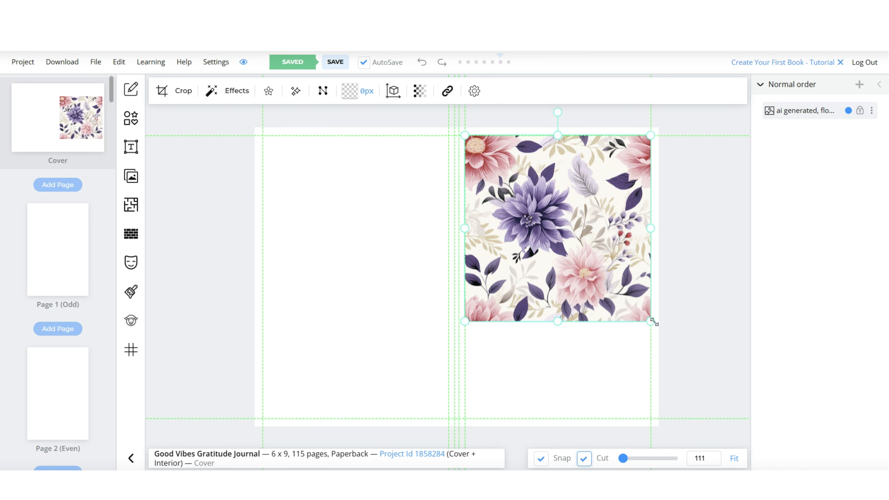
# Step: Crop the floral pattern's right side and enlarge it proportionally, repeating until it fills the front cover within the guides
pyautogui.click(182, 91)
pyautogui.moveTo(650, 232); pyautogui.dragTo(614, 232)
pyautogui.click(161, 91)
pyautogui.moveTo(617, 323); pyautogui.dragTo(641, 375)
pyautogui.click(179, 92)
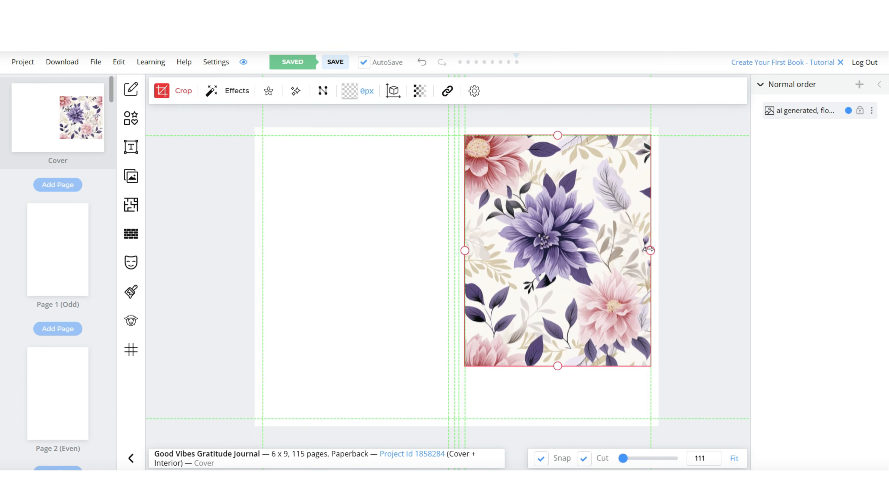
pyautogui.moveTo(650, 250); pyautogui.dragTo(615, 252)
pyautogui.click(162, 91)
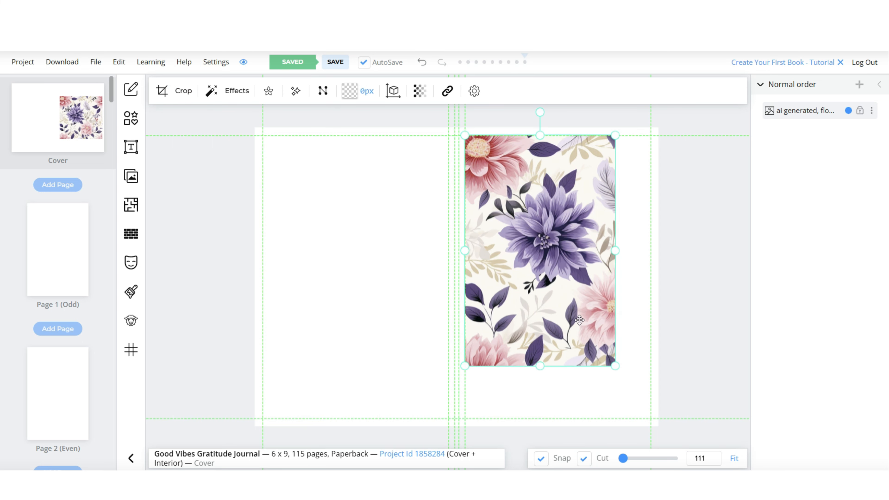
pyautogui.moveTo(615, 366); pyautogui.dragTo(649, 418)
pyautogui.click(150, 121)
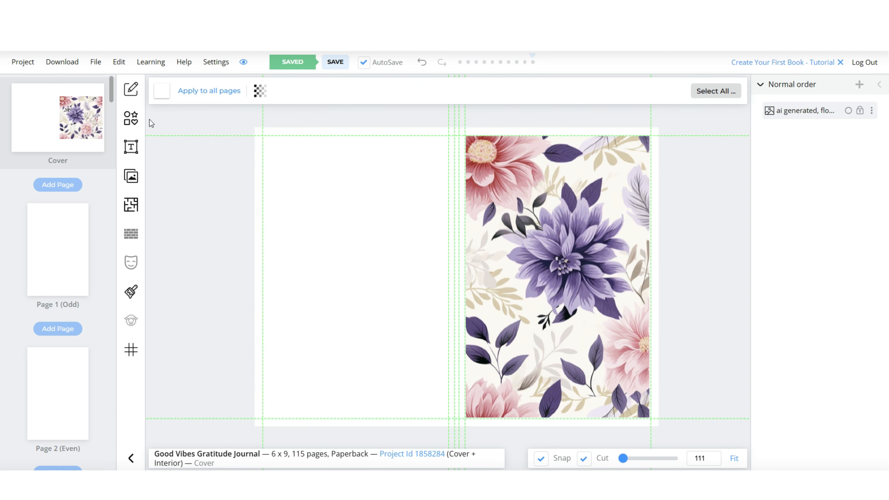
# Step: Add a rectangle over the floral pattern on the front cover and stretch it into a tall panel
pyautogui.click(129, 121)
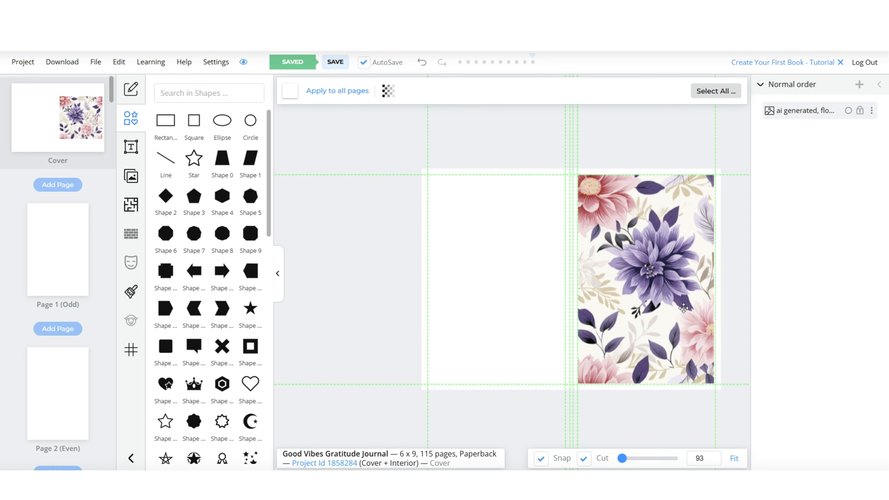
pyautogui.click(170, 134)
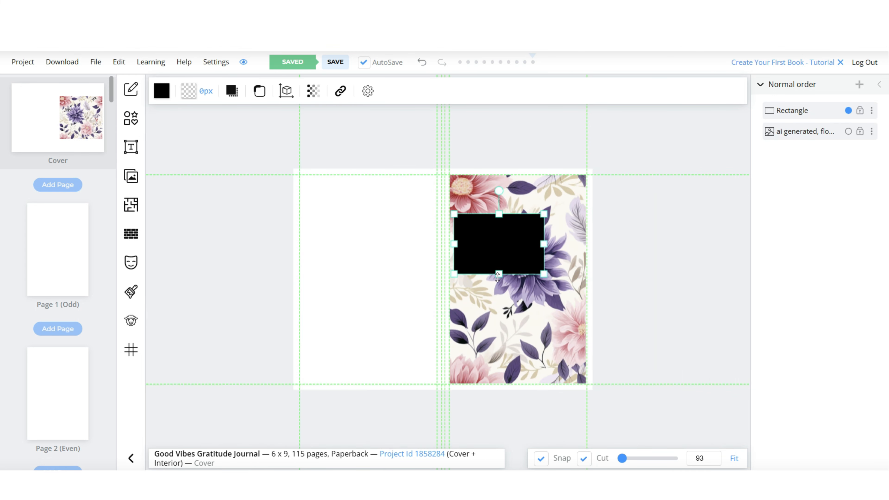
pyautogui.moveTo(498, 277); pyautogui.dragTo(512, 334)
# Step: Fill the rectangle with light pink and center it on the front cover
pyautogui.click(161, 91)
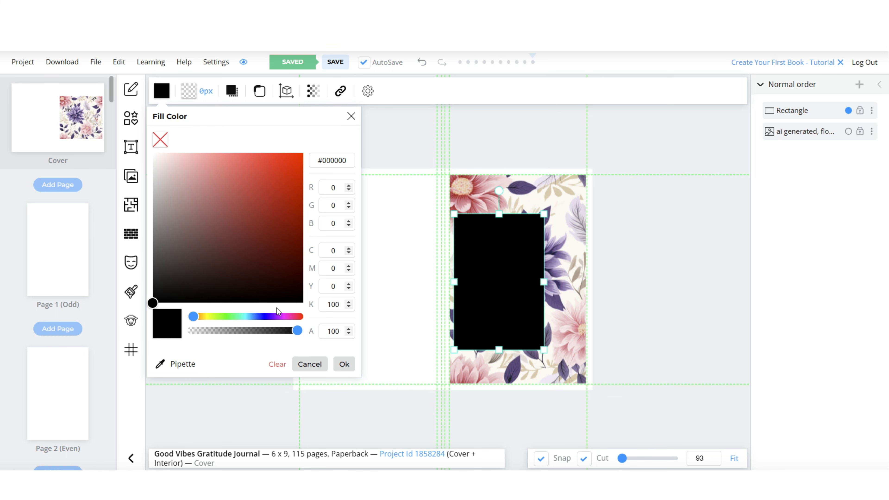
pyautogui.click(288, 316)
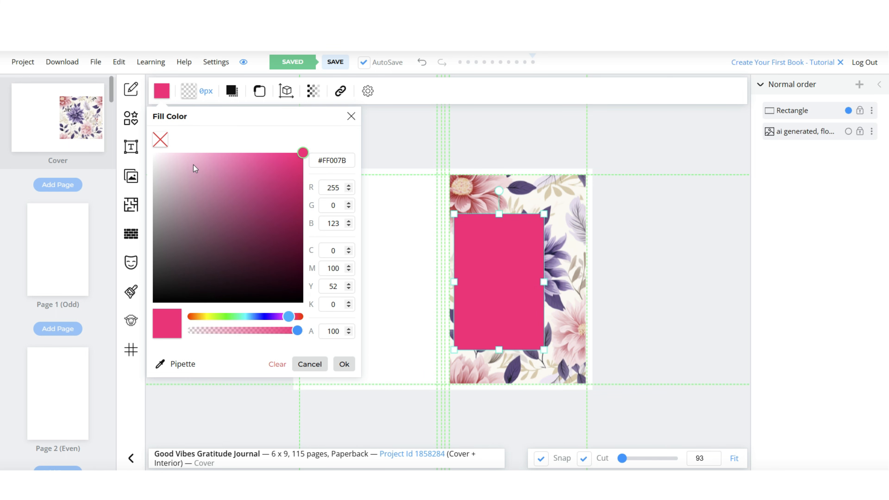
pyautogui.moveTo(194, 166); pyautogui.dragTo(171, 154)
pyautogui.moveTo(502, 288); pyautogui.dragTo(524, 284)
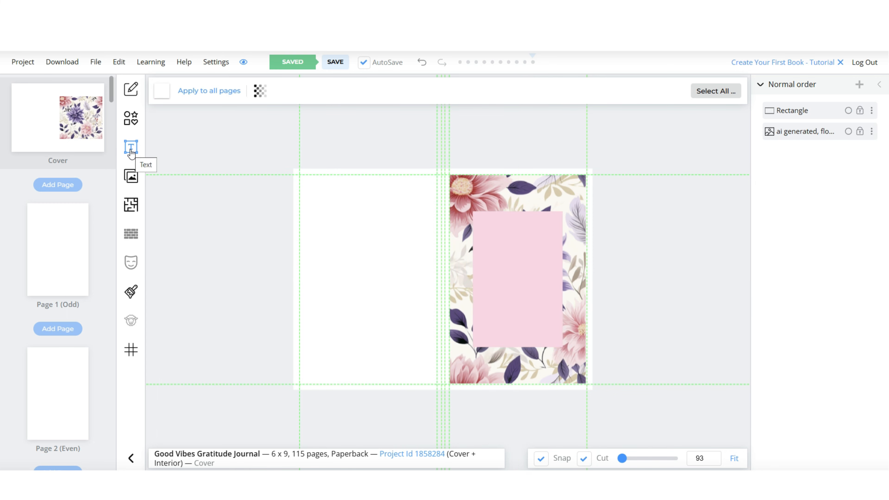
# Step: Add a heading reading "Good Vibes", shrink it to 115px and place it in the upper part of the pink rectangle
pyautogui.click(130, 150)
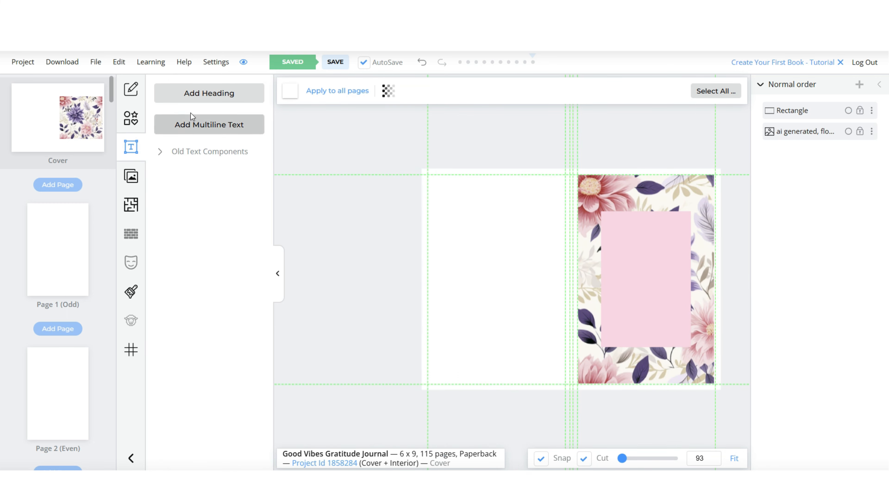
pyautogui.click(214, 97)
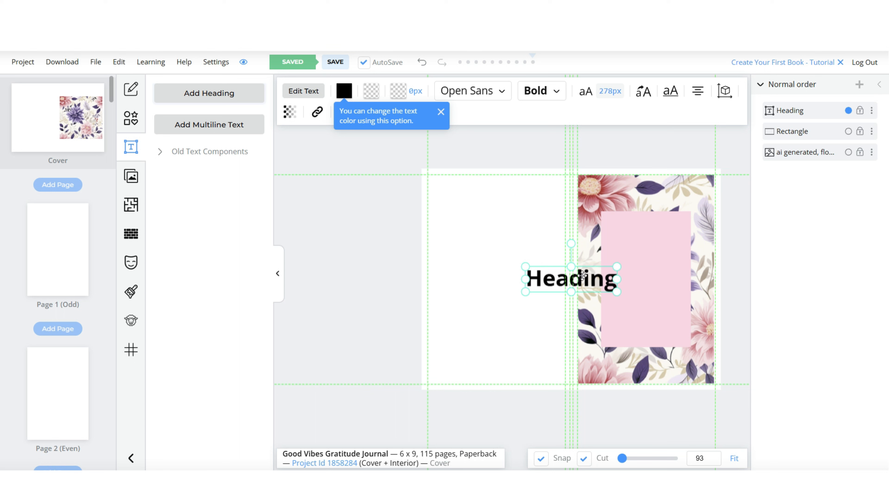
pyautogui.doubleClick(617, 276)
pyautogui.write('Good Vibes')
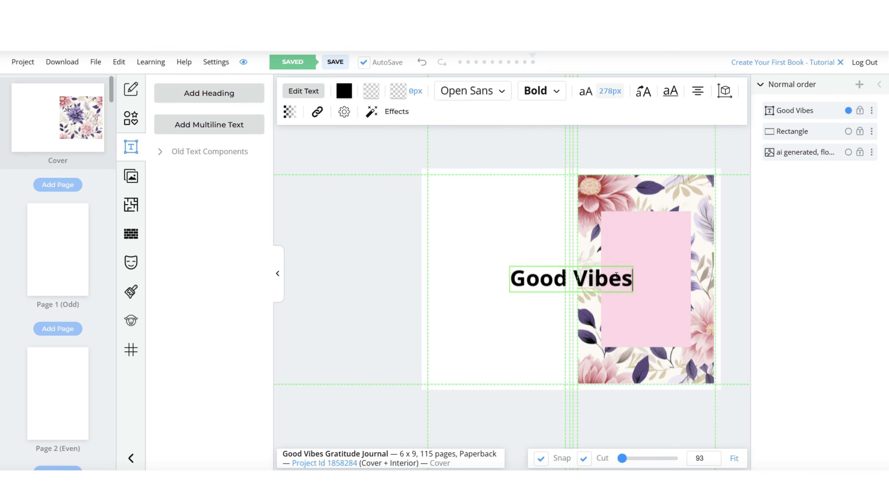
pyautogui.click(683, 262)
pyautogui.moveTo(611, 278); pyautogui.dragTo(671, 255)
pyautogui.moveTo(693, 269); pyautogui.dragTo(653, 242)
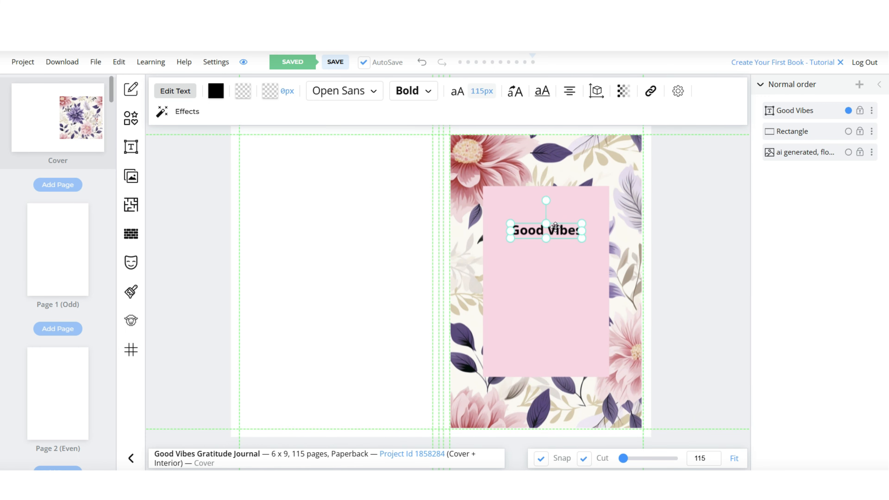
# Step: Duplicate the Good Vibes heading, place the copy below it and change its text to "Daily Gratitude"
pyautogui.rightClick(556, 229)
pyautogui.click(595, 305)
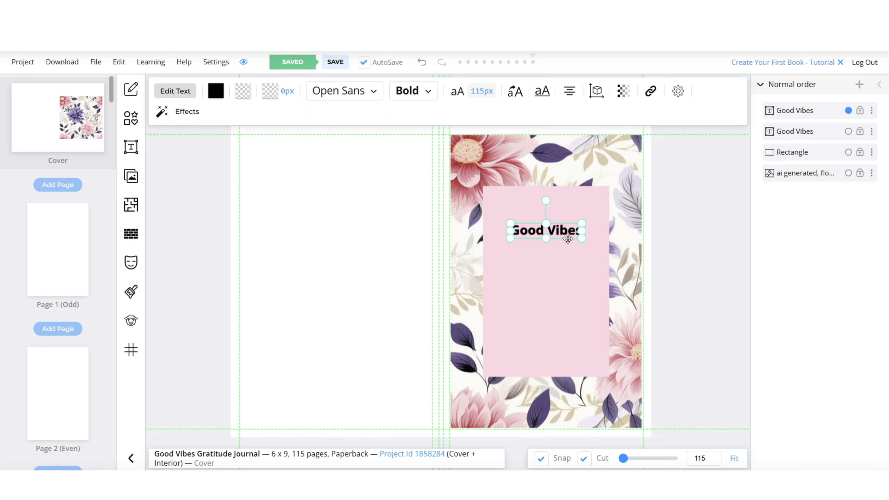
pyautogui.moveTo(566, 236); pyautogui.dragTo(564, 268)
pyautogui.doubleClick(565, 269)
pyautogui.write('Daily Gra')
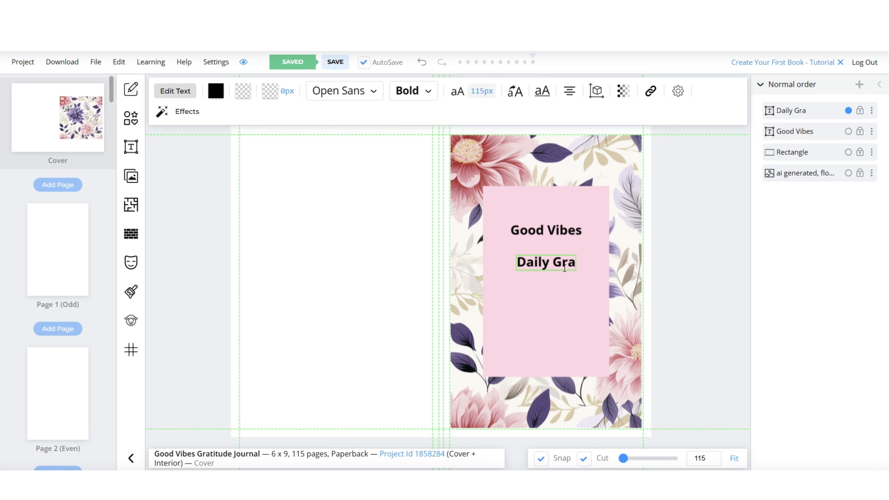
pyautogui.write('titude')
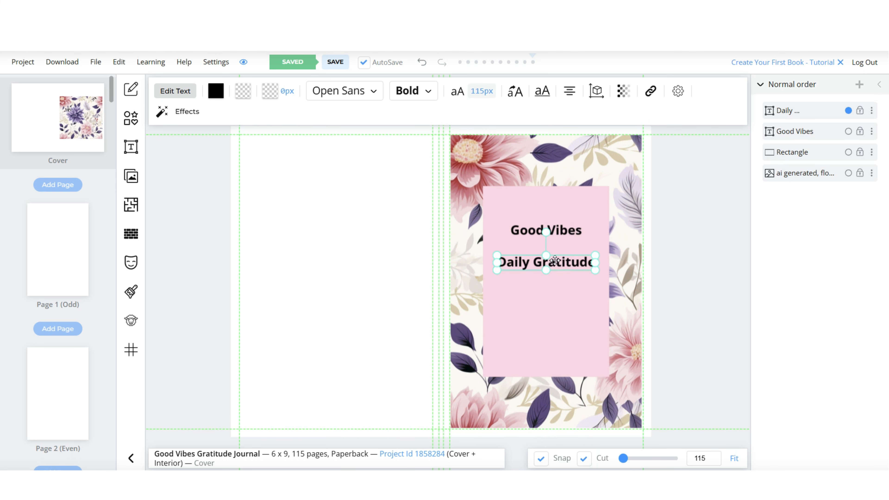
# Step: Duplicate the Daily Gratitude heading, place the copy below it and change its text to "JOURNAL"
pyautogui.rightClick(558, 260)
pyautogui.click(592, 132)
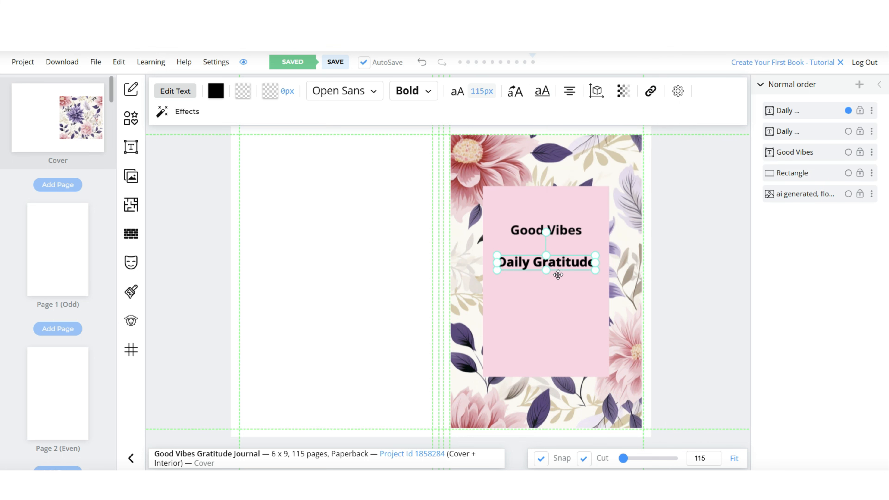
pyautogui.moveTo(557, 272); pyautogui.dragTo(558, 294)
pyautogui.doubleClick(557, 294)
pyautogui.write('JOURNAL')
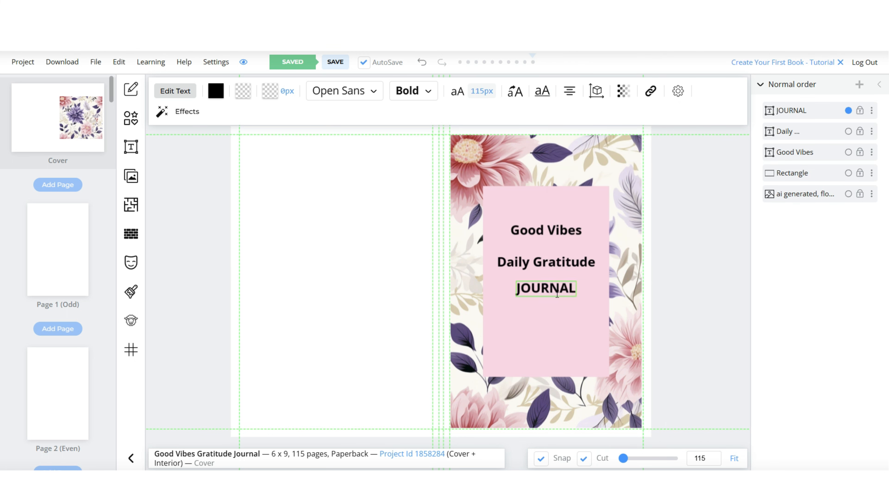
# Step: Look through the font, style and opacity options available for the Good Vibes heading
pyautogui.click(521, 230)
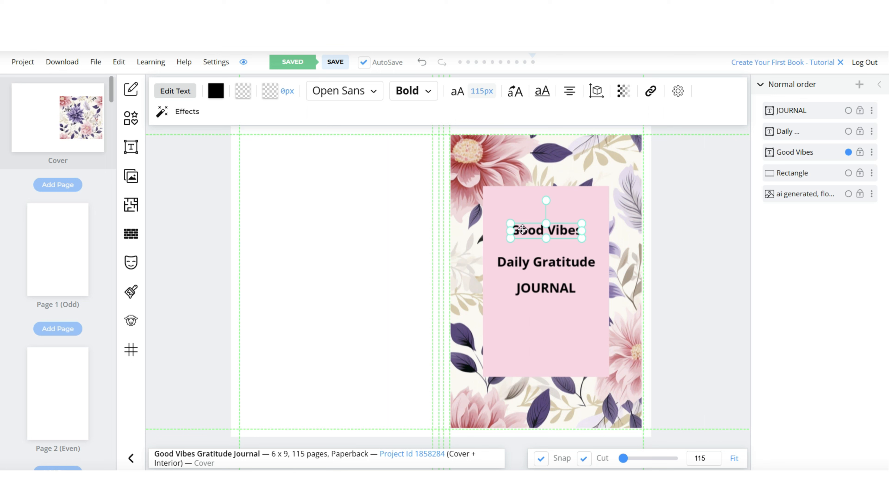
pyautogui.click(368, 98)
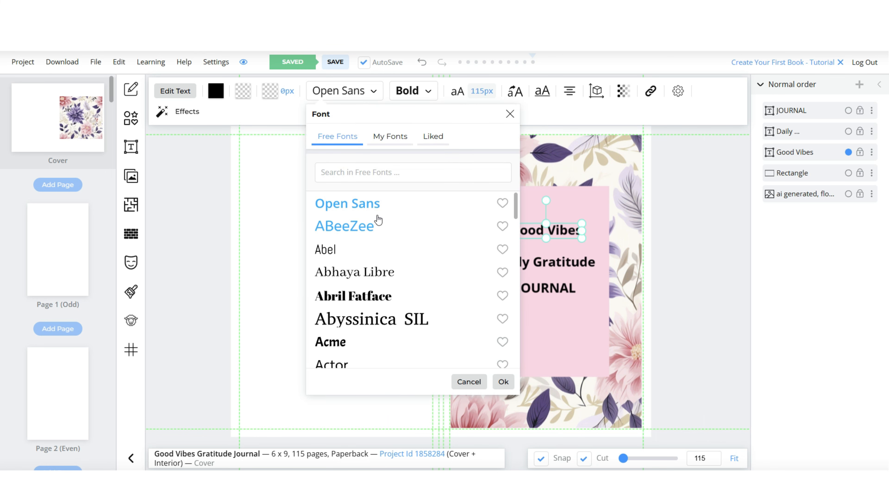
pyautogui.scroll(-3, 410, 237)
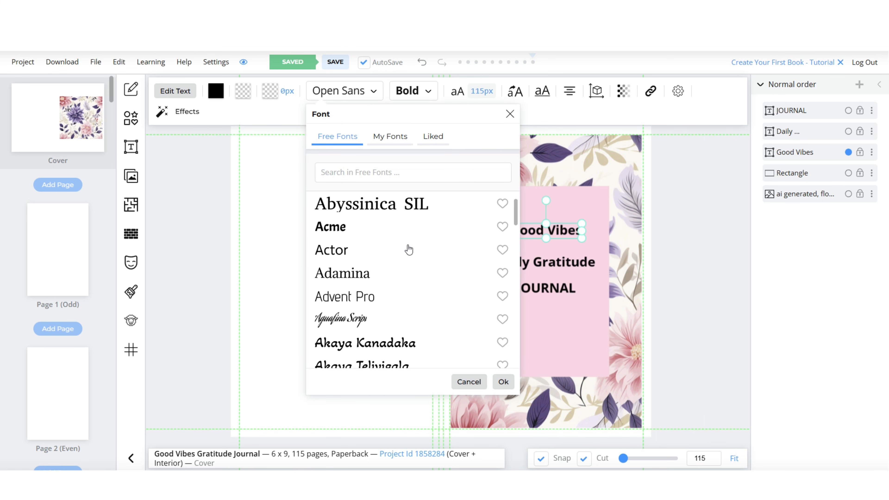
pyautogui.click(428, 93)
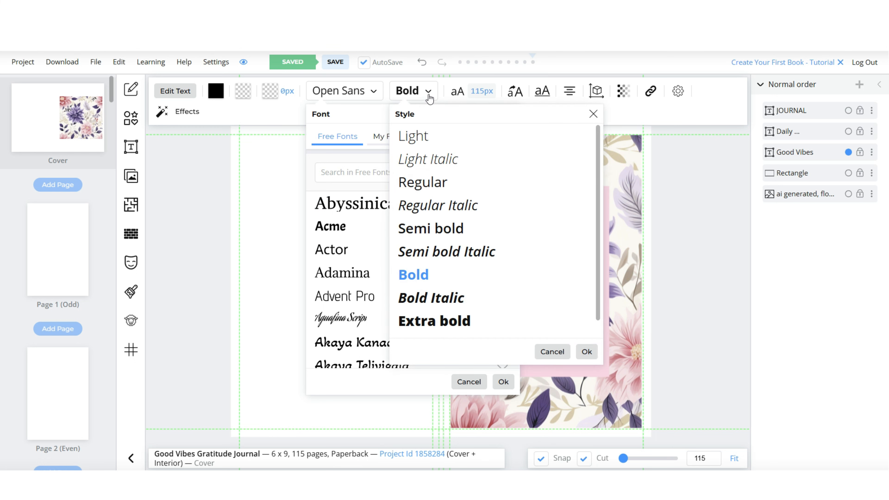
pyautogui.click(539, 106)
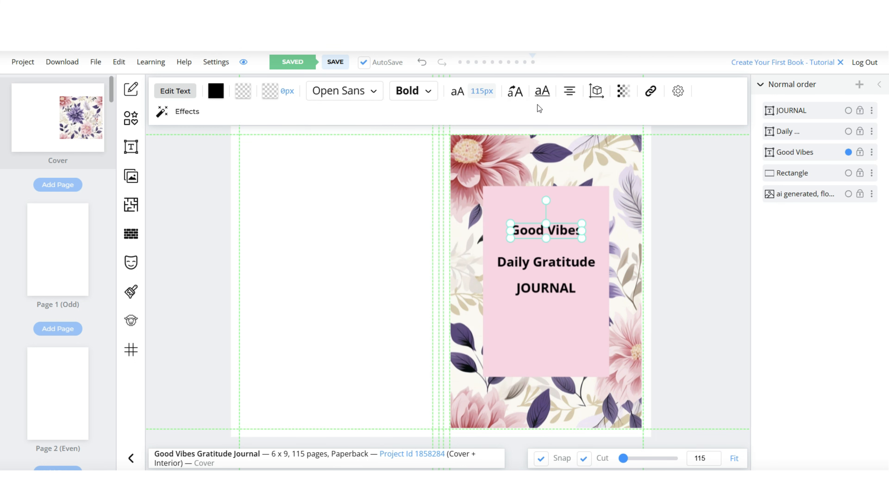
pyautogui.click(623, 92)
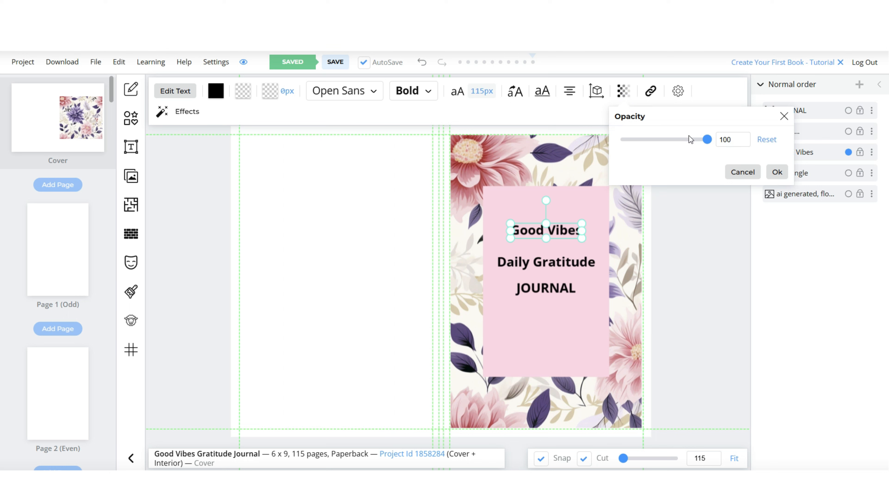
pyautogui.moveTo(702, 139)
pyautogui.mouseDown()
pyautogui.moveTo(643, 139)
pyautogui.moveTo(716, 143)
pyautogui.mouseUp()
# Step: Set the Good Vibes heading in the Allura font and the Daily Gratitude heading in Alatsi capitals
pyautogui.click(344, 91)
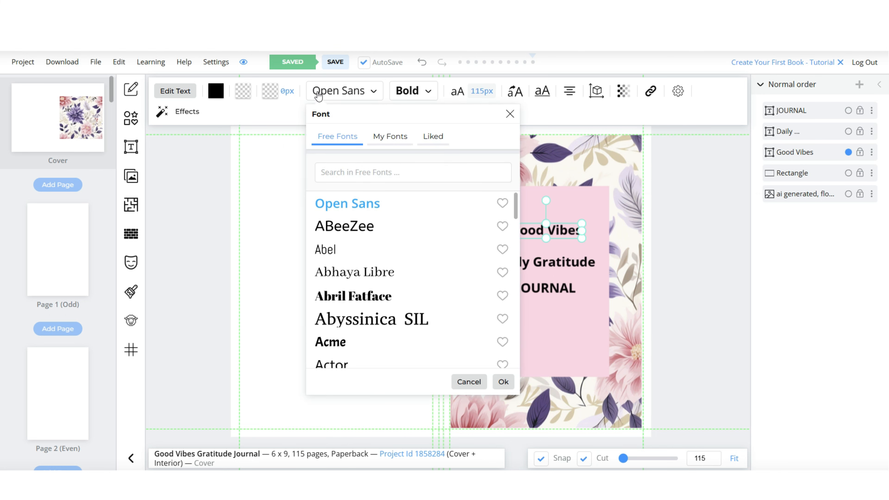
pyautogui.scroll(-10, 388, 263)
pyautogui.click(385, 253)
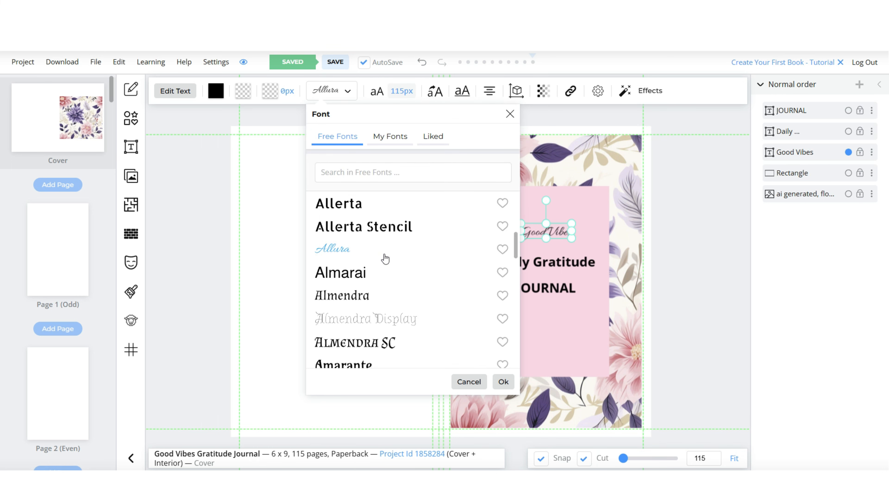
pyautogui.scroll(-5, 385, 259)
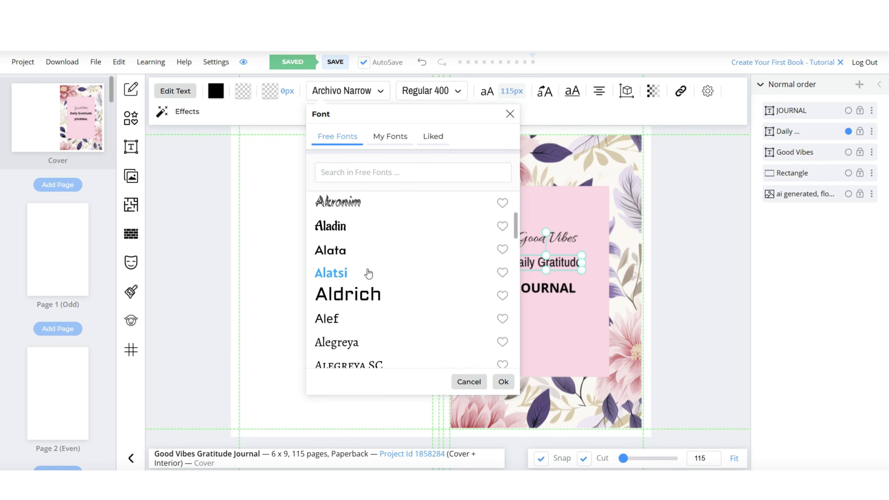
pyautogui.click(367, 273)
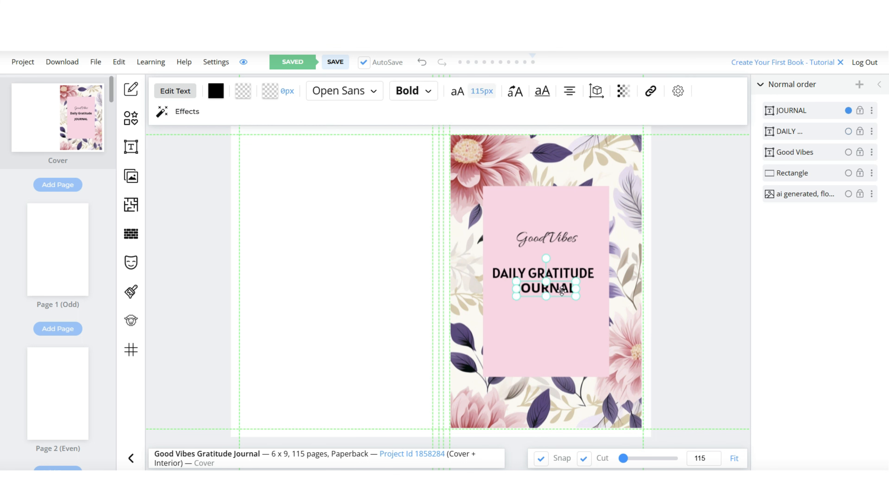
# Step: Enlarge DAILY GRATITUDE to 125px and bring Good Vibes and JOURNAL close above and below it as a compact title
pyautogui.click(585, 277)
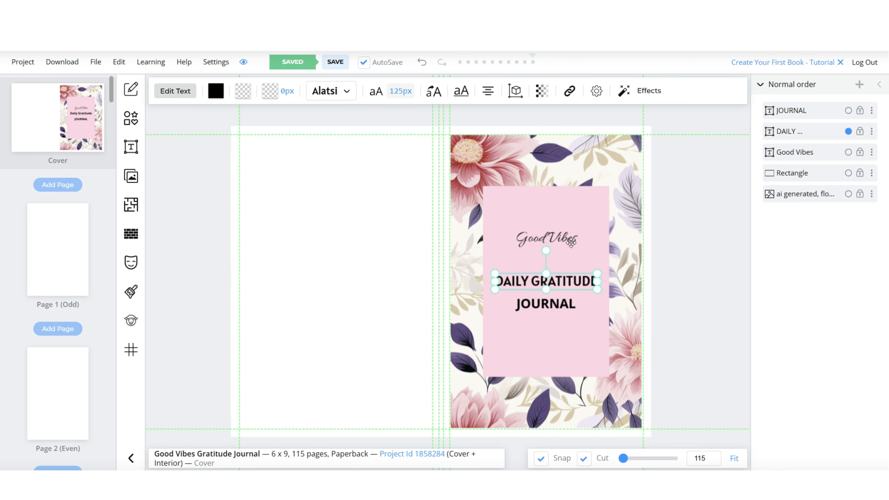
pyautogui.moveTo(569, 240); pyautogui.dragTo(569, 262)
pyautogui.moveTo(546, 303); pyautogui.dragTo(546, 297)
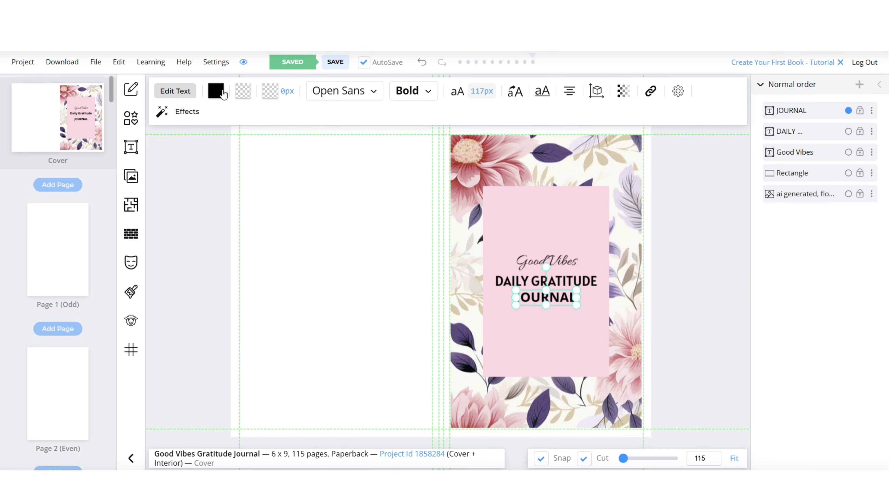
# Step: Change the text color of JOURNAL to a dark purple that matches the flowers
pyautogui.click(216, 91)
pyautogui.moveTo(313, 303); pyautogui.dragTo(324, 302)
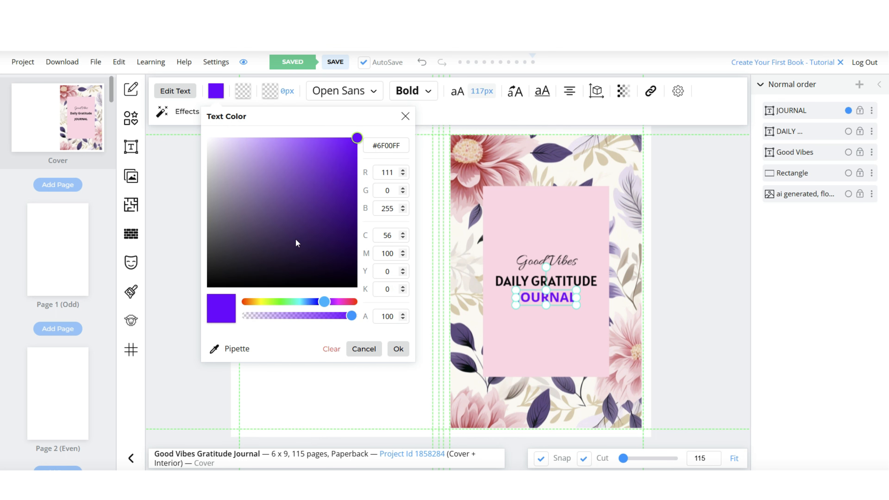
pyautogui.moveTo(305, 158); pyautogui.dragTo(302, 187)
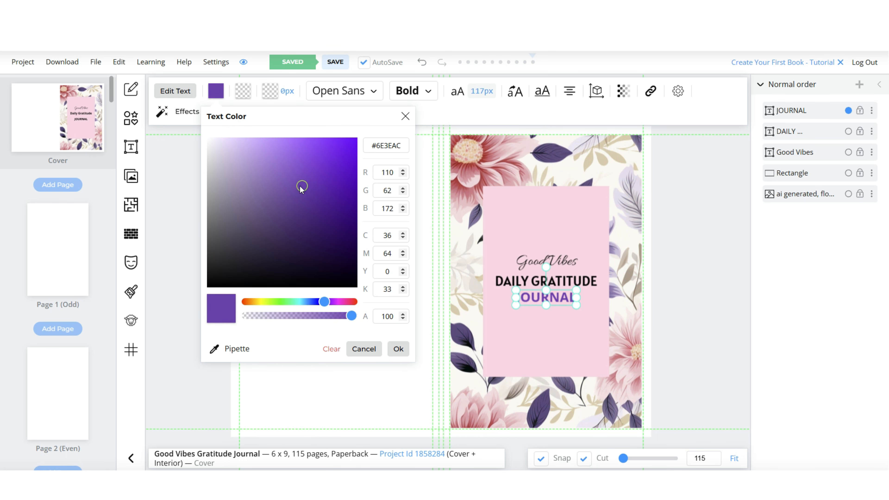
# Step: Add an outlined heart shape and place it small and centered above the Good Vibes heading
pyautogui.click(131, 118)
pyautogui.click(250, 384)
pyautogui.moveTo(506, 337); pyautogui.dragTo(675, 247)
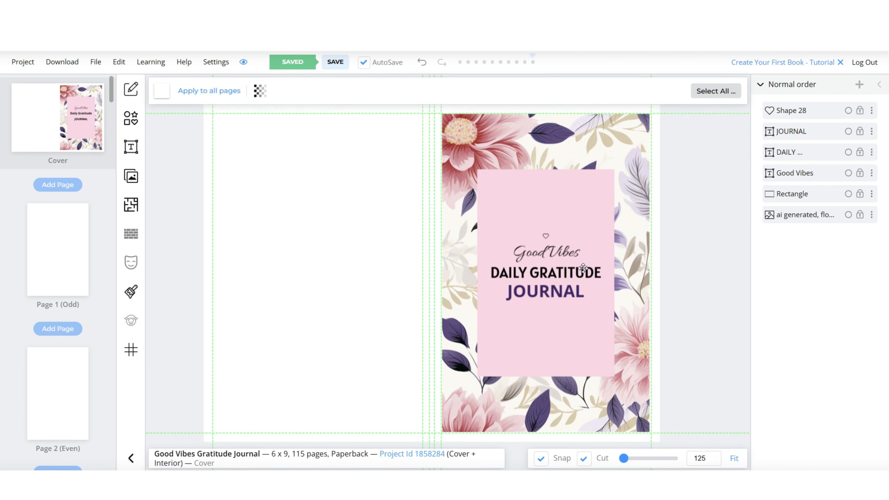
# Step: Duplicate JOURNAL near the pink rectangle's lower edge and turn the copy into a small line reading "Example Author Name Here"
pyautogui.click(554, 290)
pyautogui.rightClick(554, 290)
pyautogui.click(577, 150)
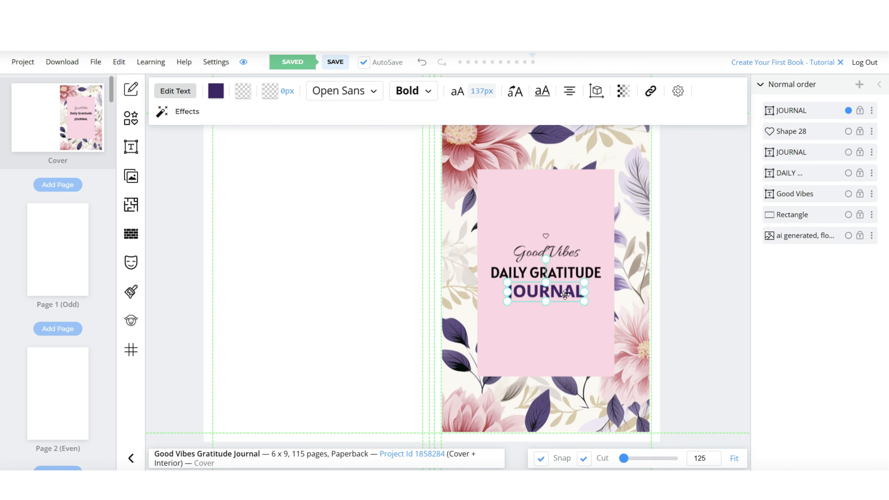
pyautogui.moveTo(565, 291); pyautogui.dragTo(560, 352)
pyautogui.doubleClick(561, 352)
pyautogui.write('Author Name')
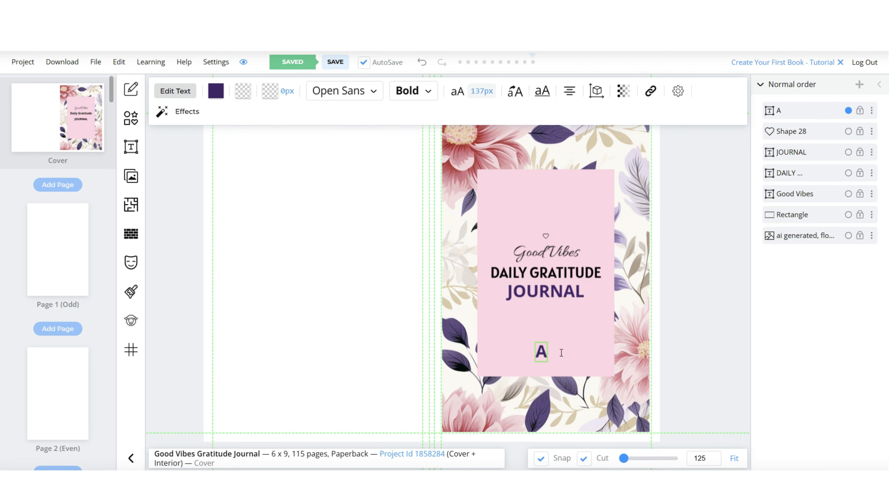
pyautogui.write(' Here')
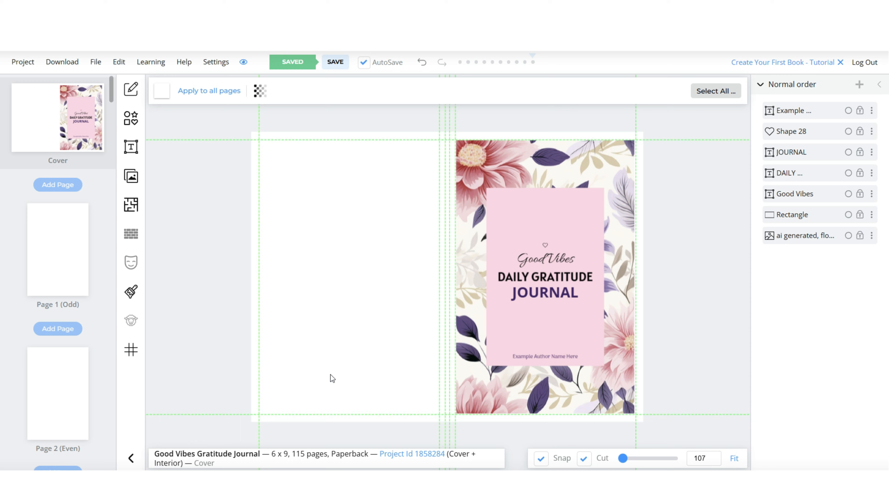
# Step: Duplicate the front cover's floral pattern and position the copy on the back cover within the guides
pyautogui.click(502, 157)
pyautogui.rightClick(502, 157)
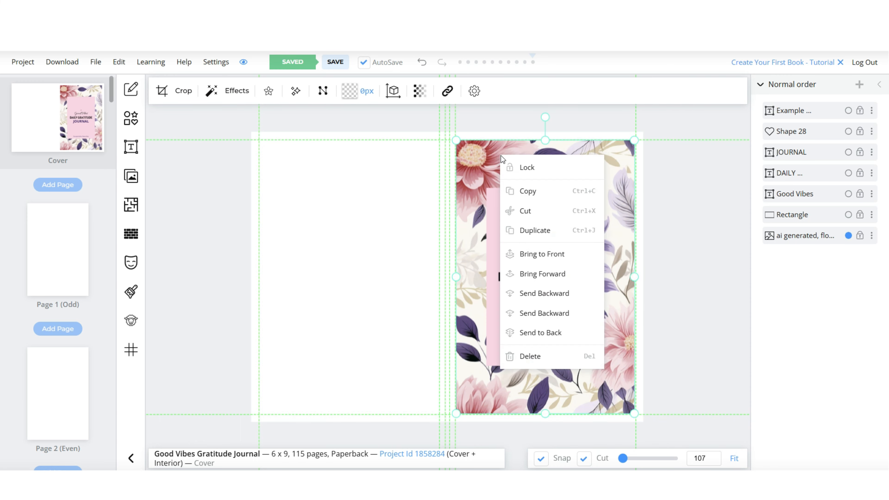
pyautogui.click(537, 232)
pyautogui.moveTo(560, 179); pyautogui.dragTo(336, 180)
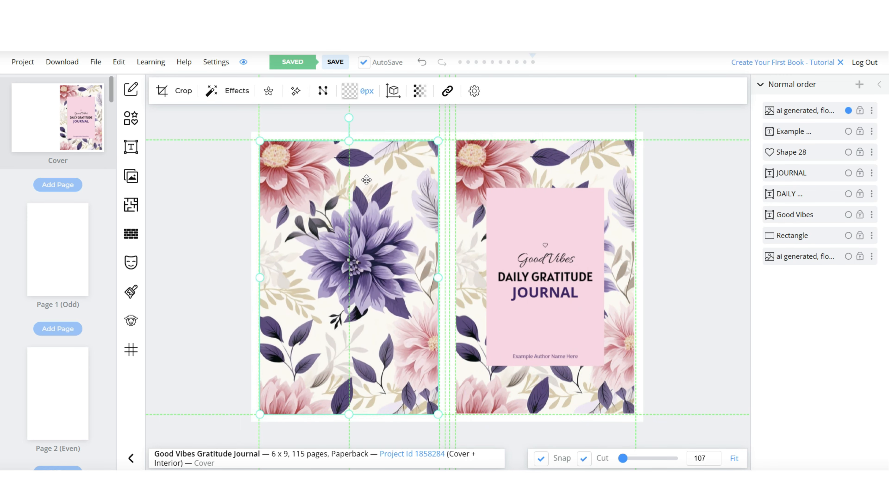
# Step: Duplicate the front cover's pink rectangle, move the copy to the back cover and reshape it into a wide, low band near the bottom edge
pyautogui.click(507, 198)
pyautogui.rightClick(528, 209)
pyautogui.click(561, 276)
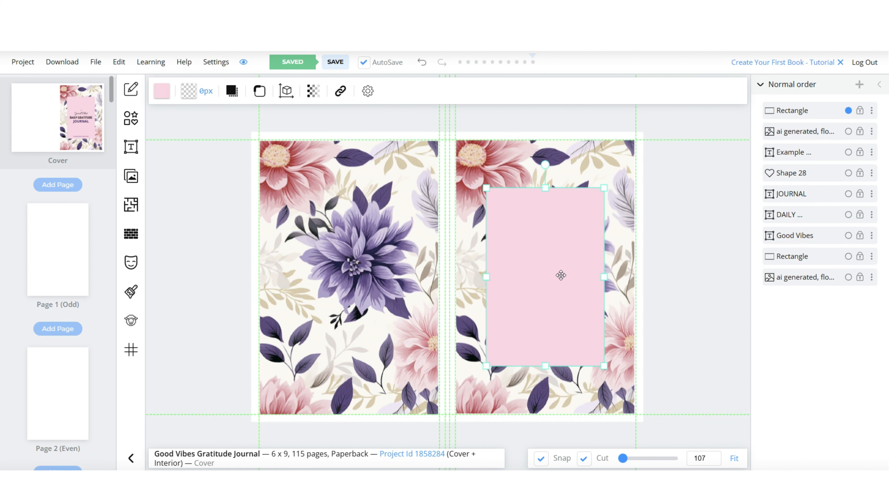
pyautogui.moveTo(553, 248); pyautogui.dragTo(393, 246)
pyautogui.moveTo(349, 156); pyautogui.dragTo(349, 353)
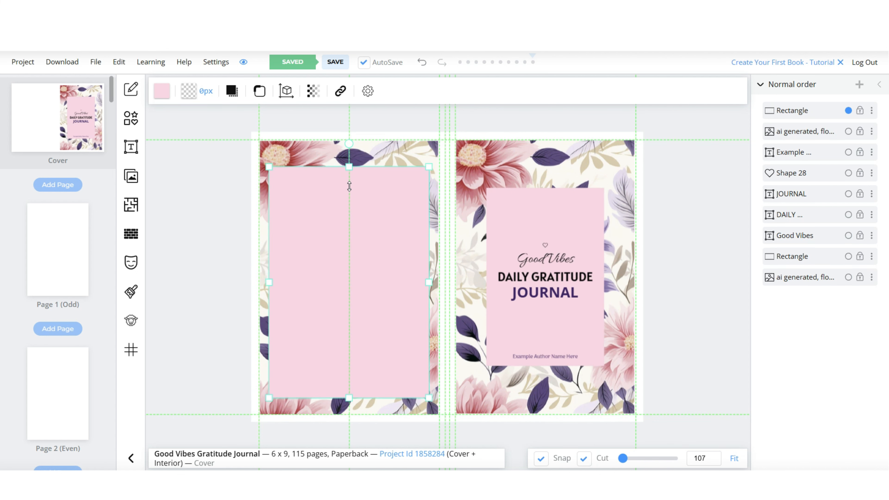
# Step: Duplicate the DAILY GRATITUDE text onto the back cover's pink band and change it to "Good Vibes Daily Gratitude Journal"
pyautogui.click(529, 259)
pyautogui.rightClick(522, 278)
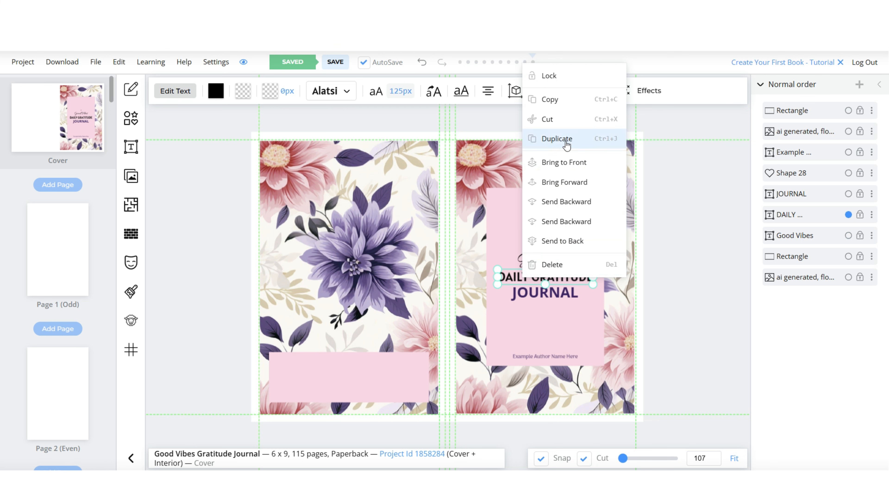
pyautogui.click(557, 139)
pyautogui.moveTo(555, 279); pyautogui.dragTo(315, 366)
pyautogui.doubleClick(344, 364)
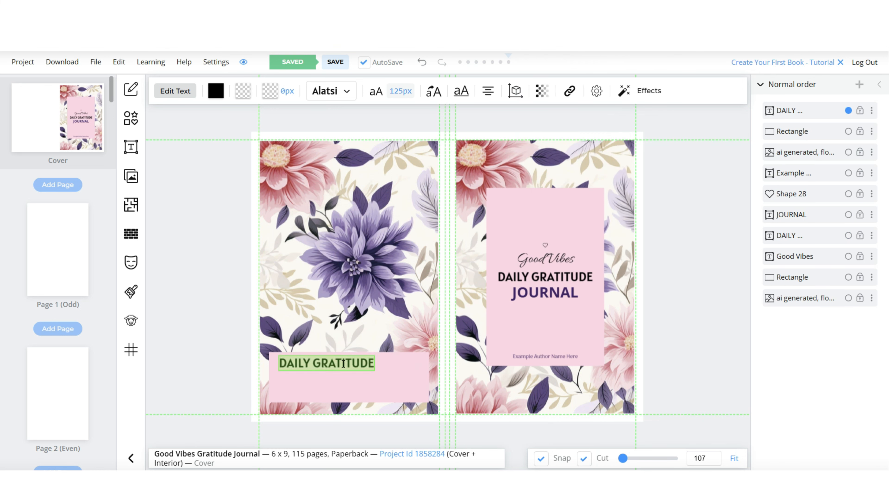
pyautogui.write('Good Vibes DAIl')
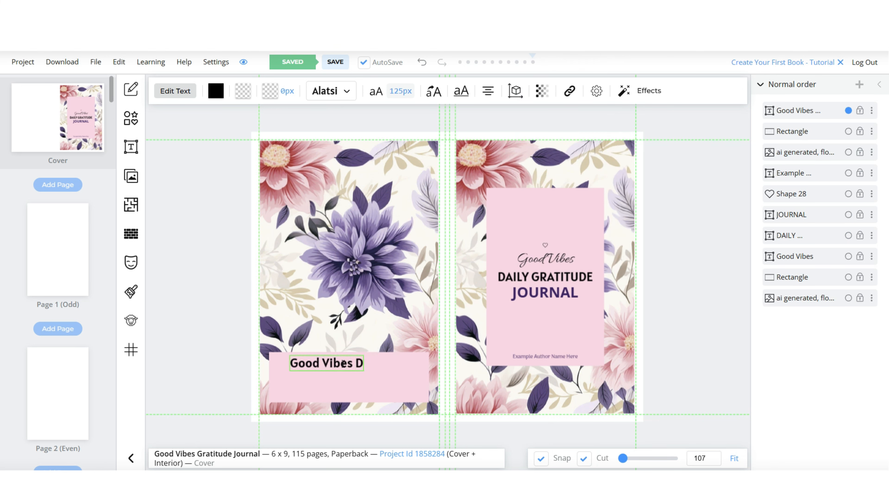
pyautogui.press('BackSpace')
pyautogui.press('BackSpace')
pyautogui.press('BackSpace')
pyautogui.write('aily')
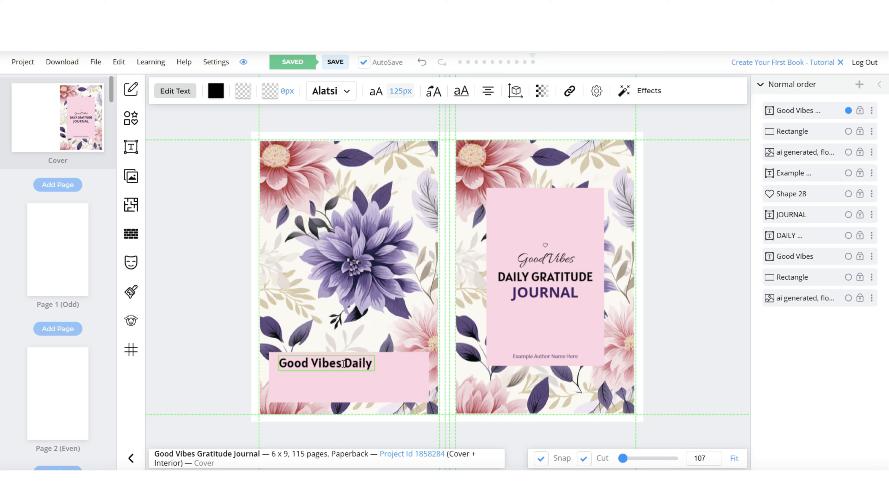
pyautogui.write(' Gratitude Journal')
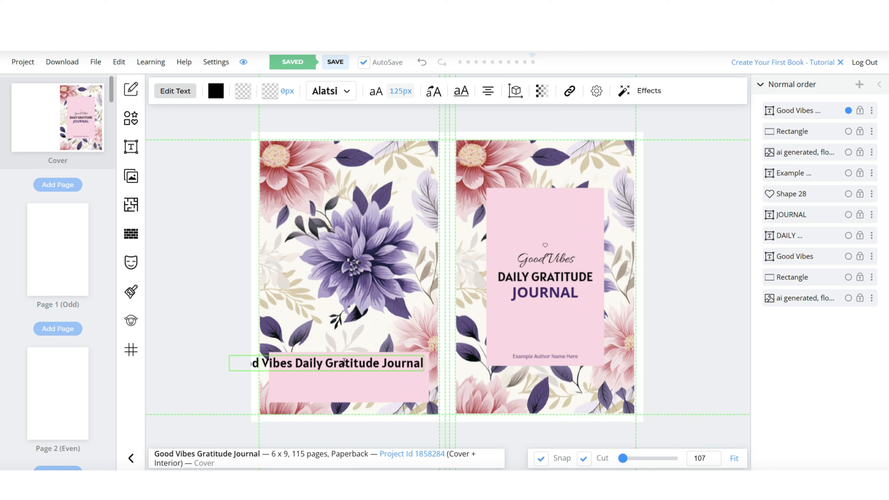
# Step: Shrink the back cover title to 64px and place it in the pink band's upper-left area
pyautogui.click(214, 368)
pyautogui.click(283, 361)
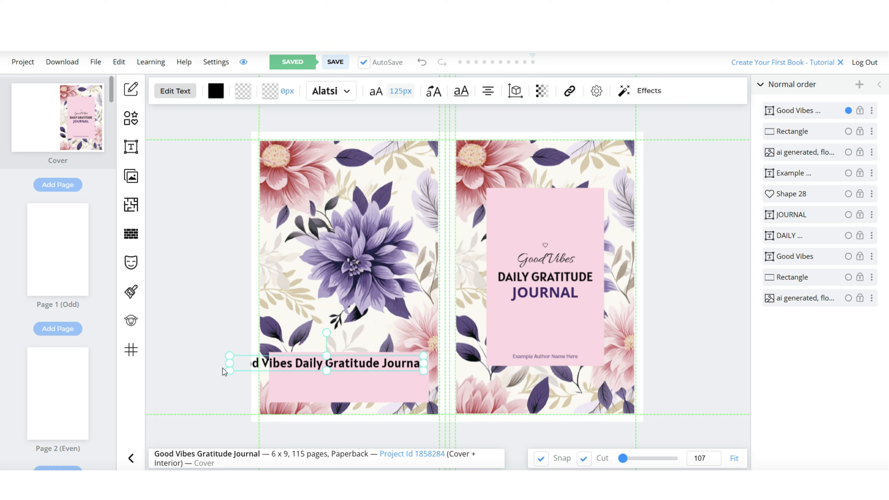
pyautogui.moveTo(230, 371); pyautogui.dragTo(317, 365)
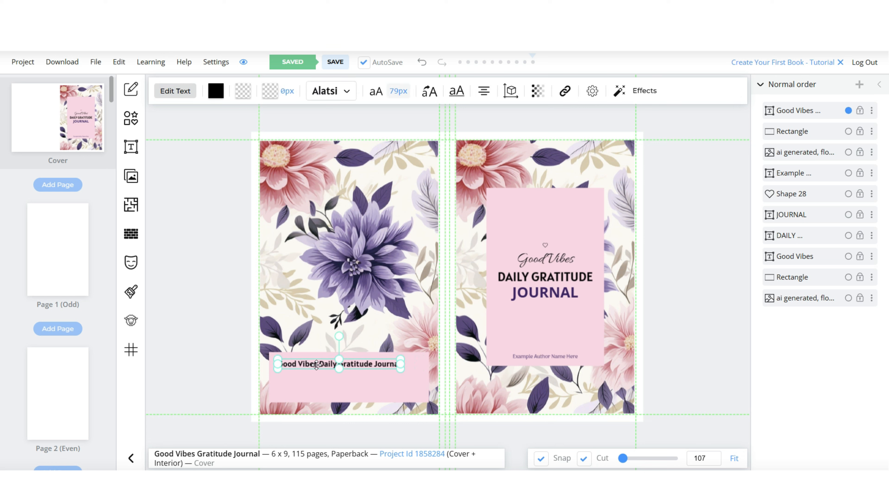
pyautogui.moveTo(399, 368); pyautogui.dragTo(376, 366)
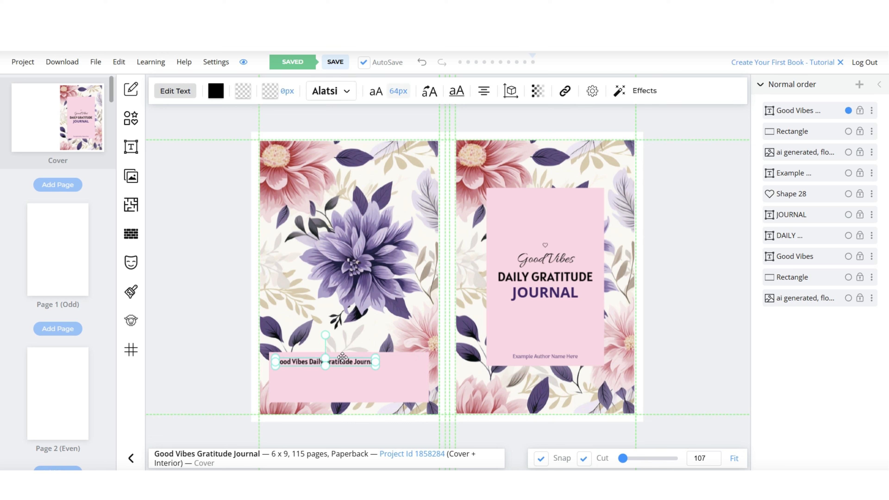
# Step: Duplicate the back cover title, place the copy below it and change its text to "Express daily gratitude, thanksgiving and positivity"
pyautogui.rightClick(350, 361)
pyautogui.click(382, 224)
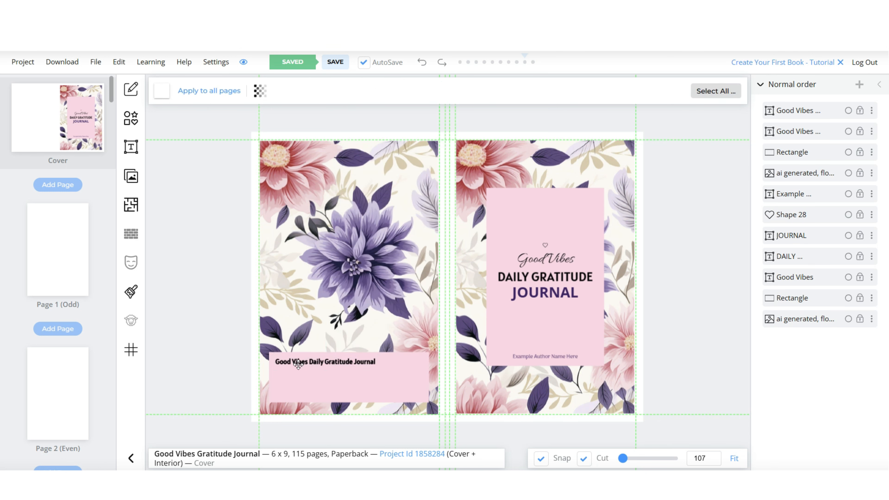
pyautogui.moveTo(303, 363); pyautogui.dragTo(303, 374)
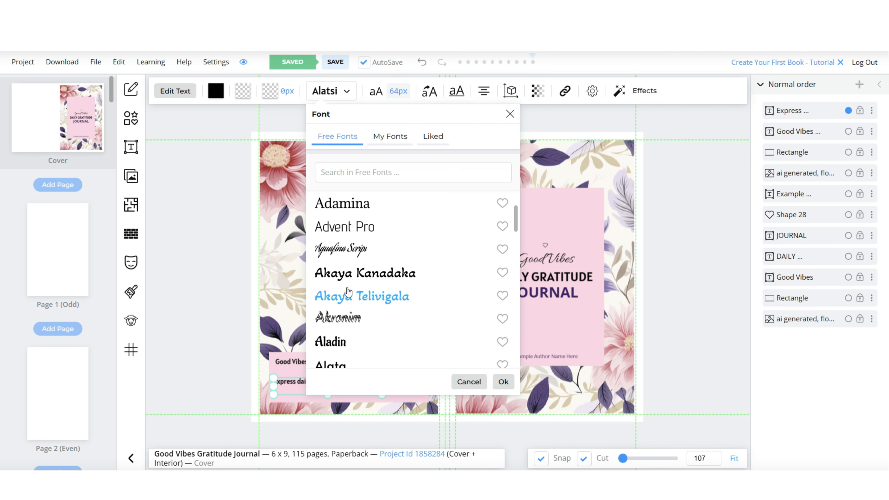
# Step: Set the back cover description's font to Assistant and align its text to the left
pyautogui.scroll(5, 350, 292)
pyautogui.scroll(-15, 350, 262)
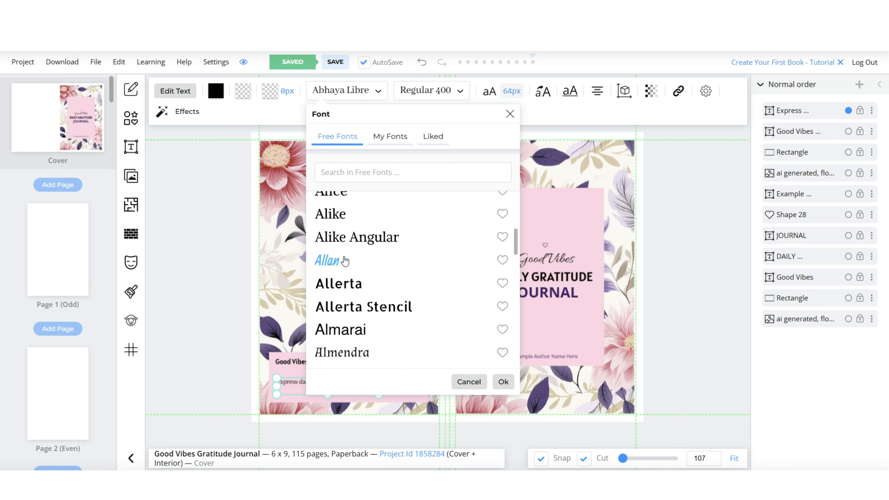
pyautogui.click(345, 254)
pyautogui.click(498, 91)
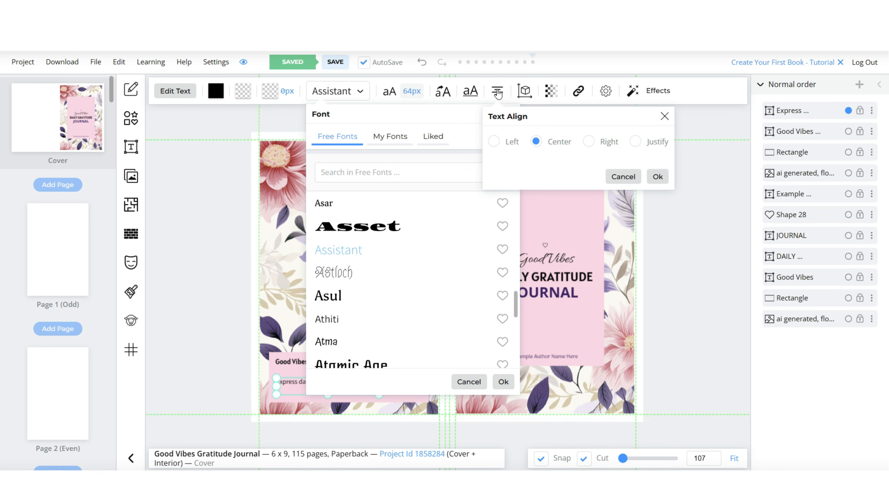
pyautogui.click(493, 141)
pyautogui.click(503, 382)
# Step: Duplicate the front cover's author name line and place the copy in the lower-left area of the back cover's pink band
pyautogui.rightClick(561, 356)
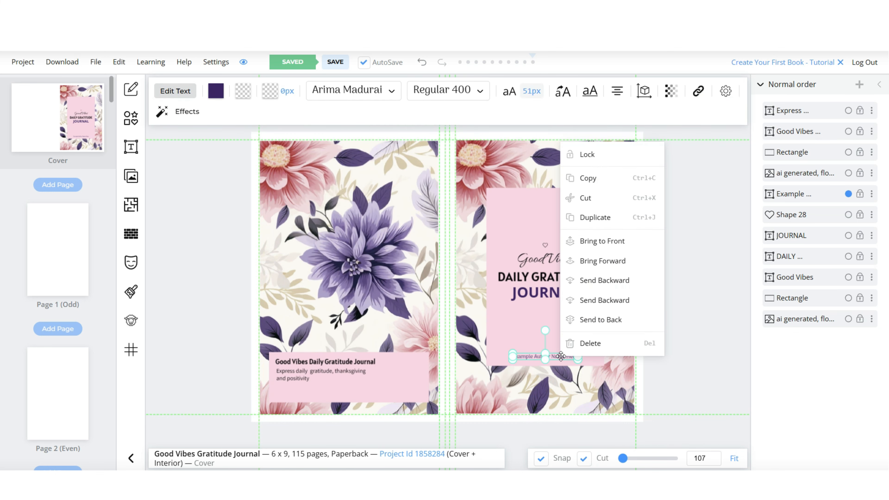
pyautogui.click(595, 218)
pyautogui.moveTo(565, 364); pyautogui.dragTo(324, 396)
pyautogui.click(244, 391)
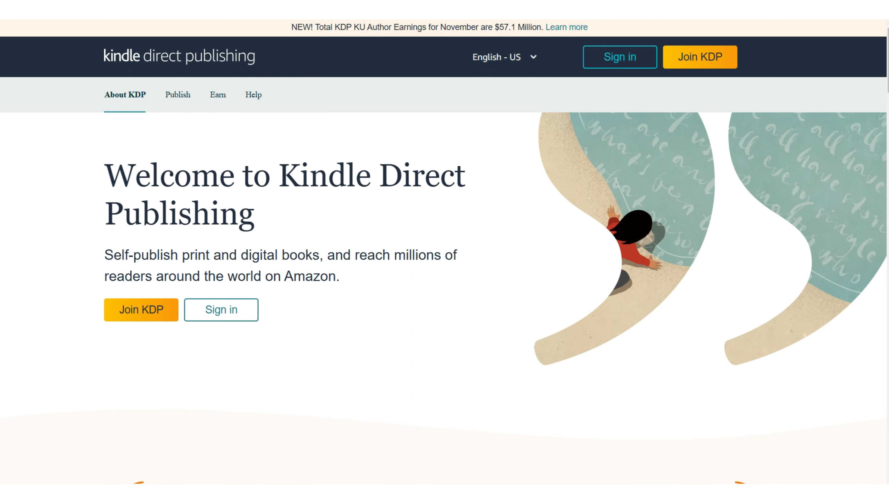
# Step: Switch to the Kindle Direct Publishing site, join KDP and create a new paperback title
pyautogui.scroll(-3, 233, 62)
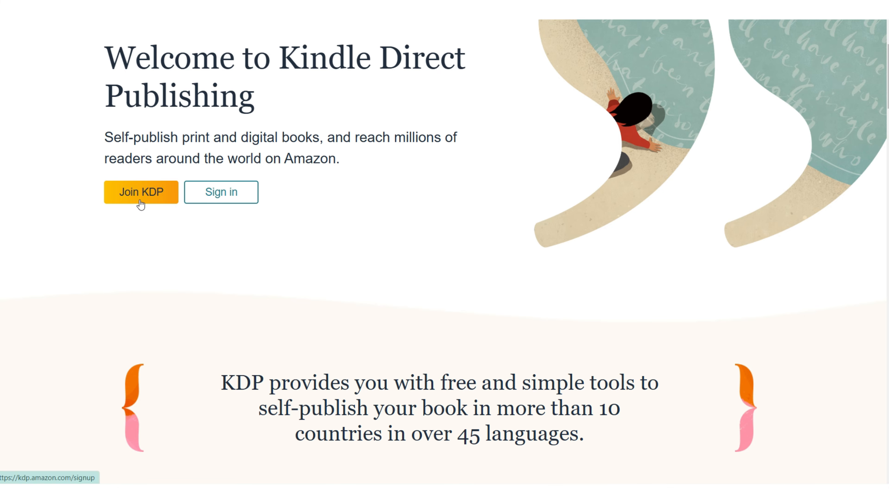
pyautogui.click(146, 195)
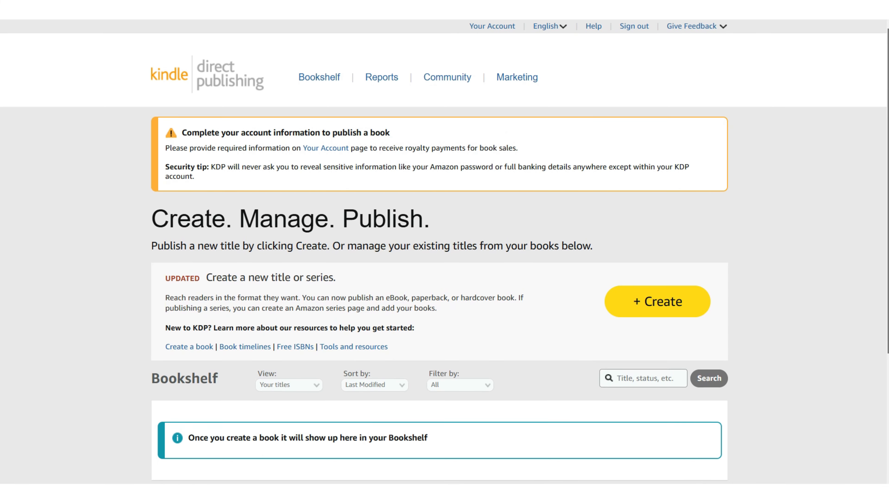
pyautogui.scroll(-1, 445, 252)
pyautogui.scroll(-3, 591, 150)
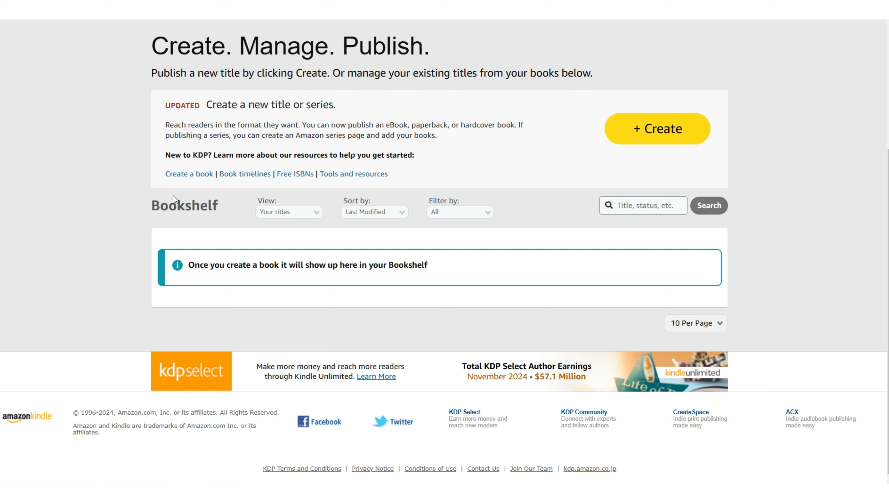
pyautogui.click(667, 140)
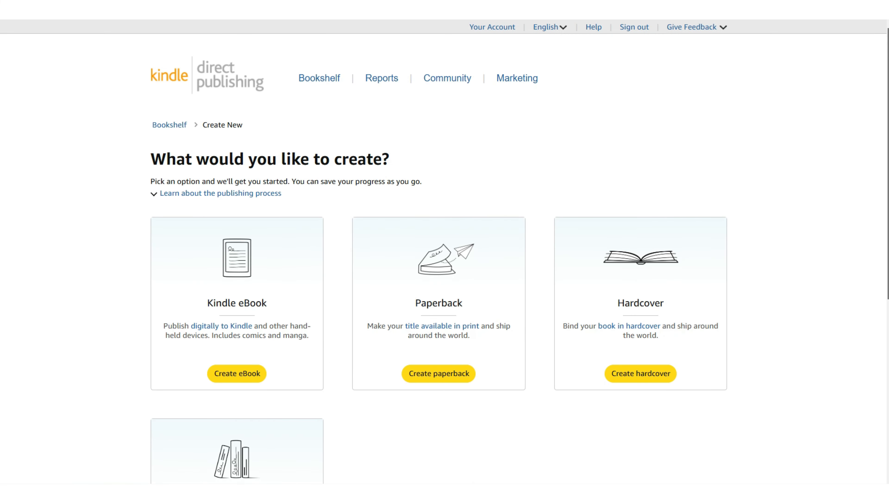
pyautogui.scroll(-3, 445, 249)
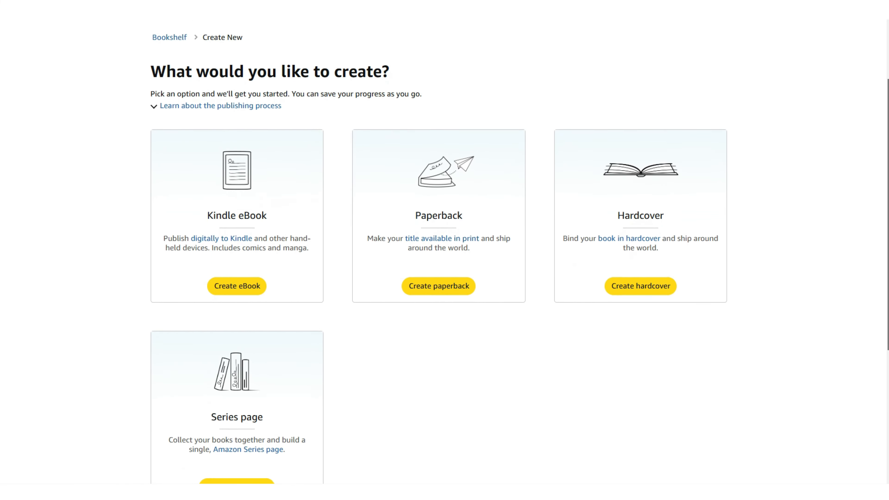
pyautogui.scroll(-1, 755, 212)
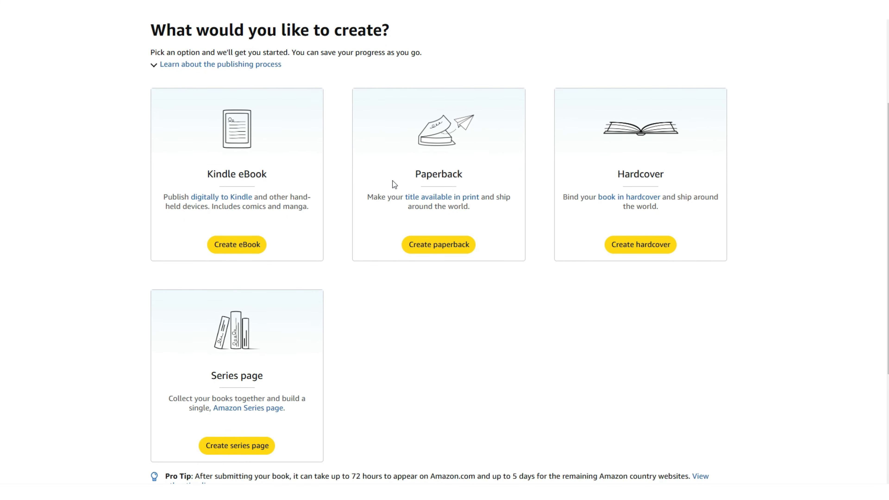
pyautogui.click(444, 246)
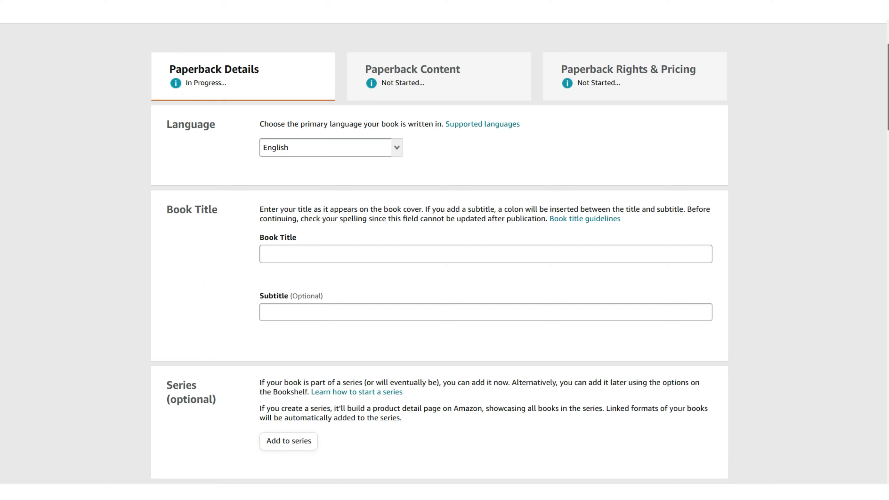
# Step: Enter "Good Vibes Gratitude Journal" as the book title and fill in the primary author's first name
pyautogui.moveTo(888, 87); pyautogui.dragTo(888, 94)
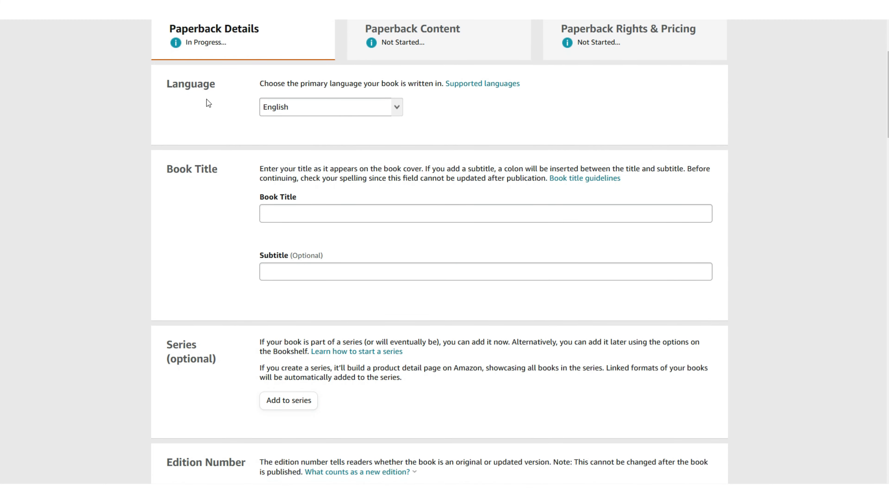
pyautogui.scroll(-2, 206, 106)
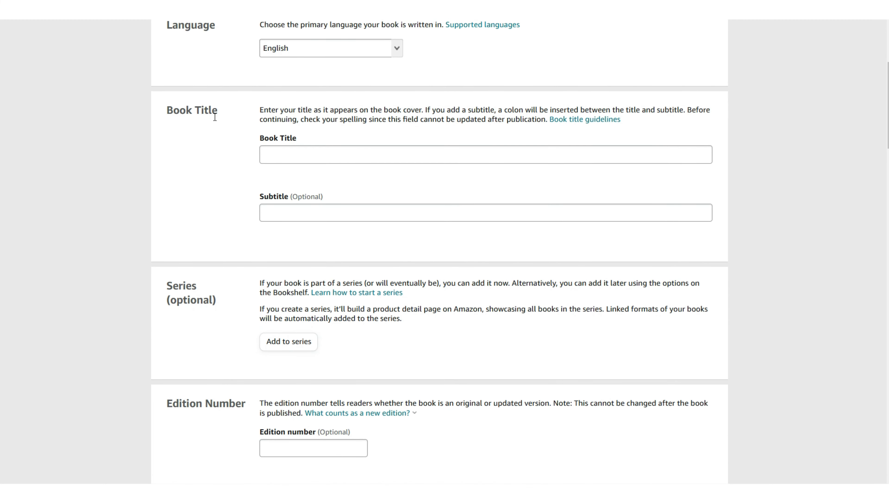
pyautogui.scroll(-5, 212, 117)
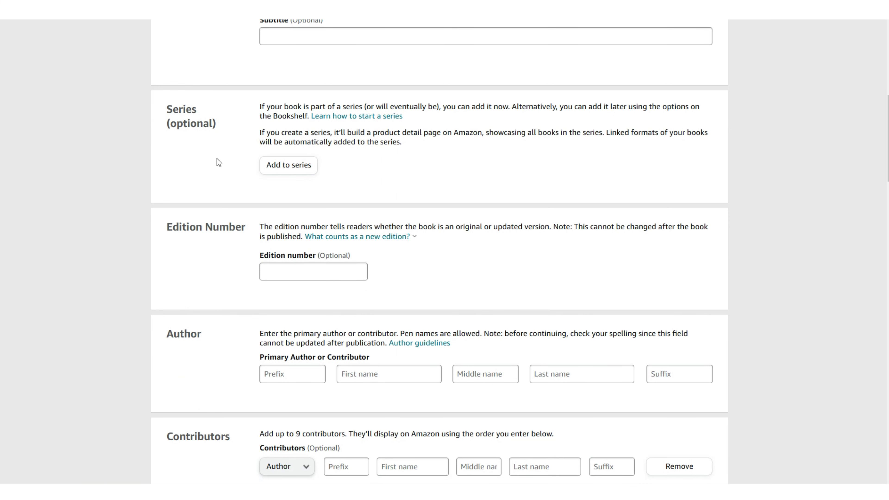
pyautogui.scroll(-3, 121, 126)
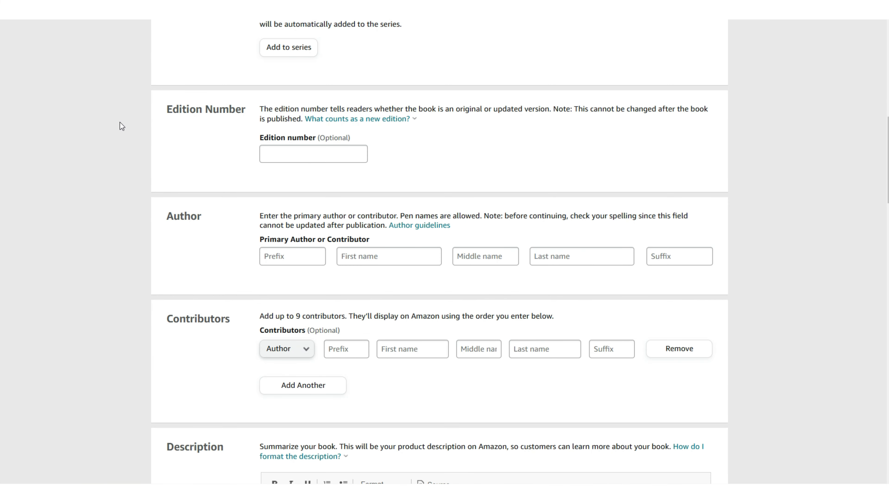
pyautogui.scroll(-3, 231, 153)
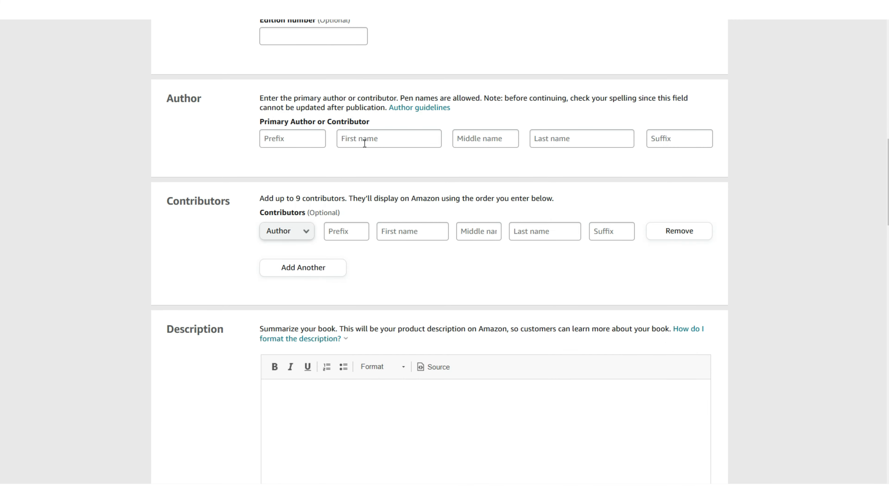
pyautogui.scroll(-2, 193, 151)
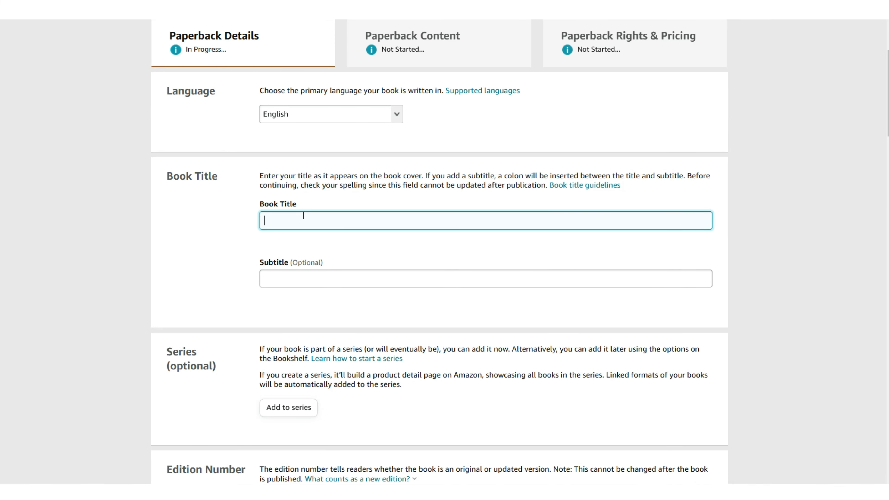
pyautogui.write('Good')
pyautogui.write(' Vibes Gratitude Journal')
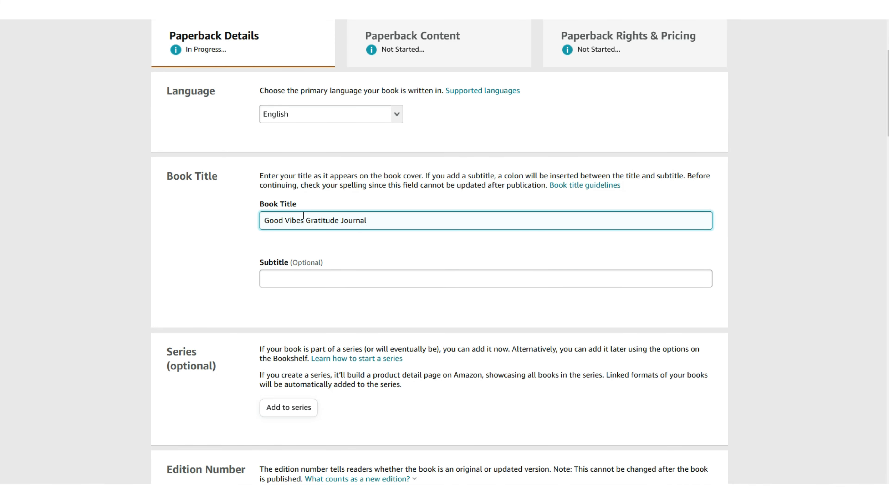
pyautogui.write('e')
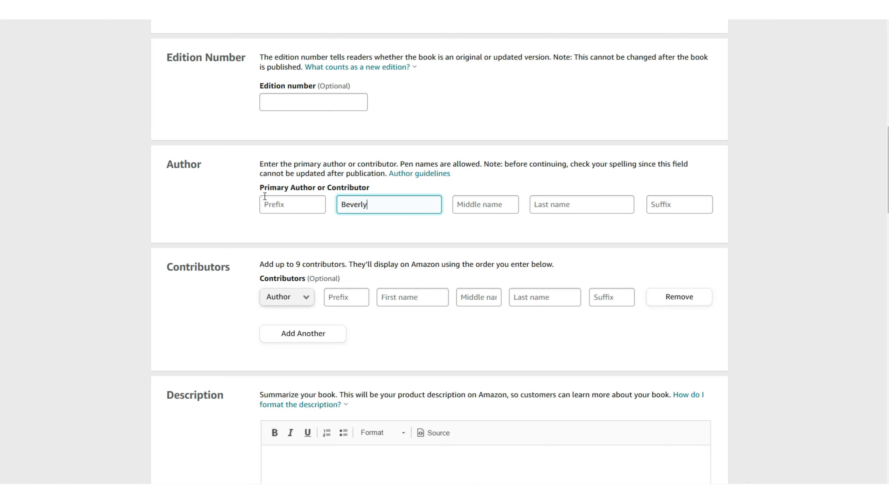
# Step: Paste the prepared journal summary with its feature list into the book description
pyautogui.scroll(-5, 265, 196)
pyautogui.click(294, 229)
pyautogui.rightClick(291, 228)
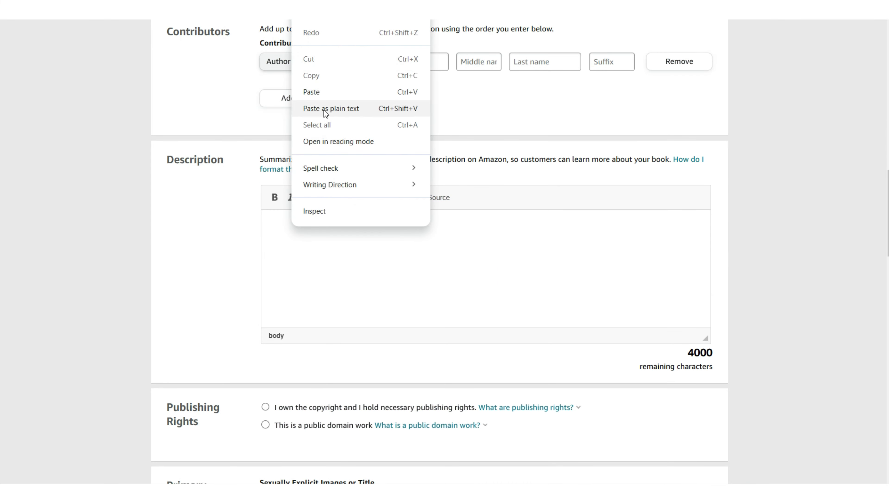
pyautogui.click(302, 93)
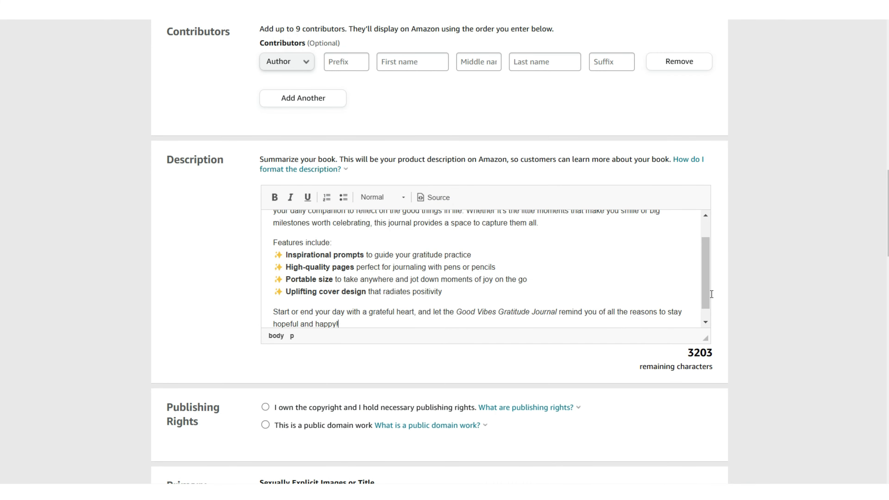
# Step: Declare ownership of the copyright and publishing rights, and answer No to sexually explicit images or title
pyautogui.scroll(2, 708, 294)
pyautogui.scroll(-8, 127, 68)
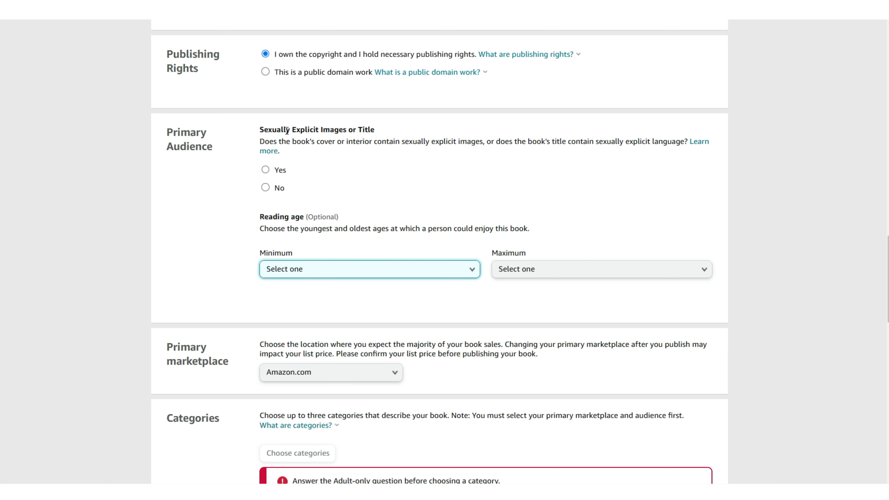
pyautogui.click(265, 188)
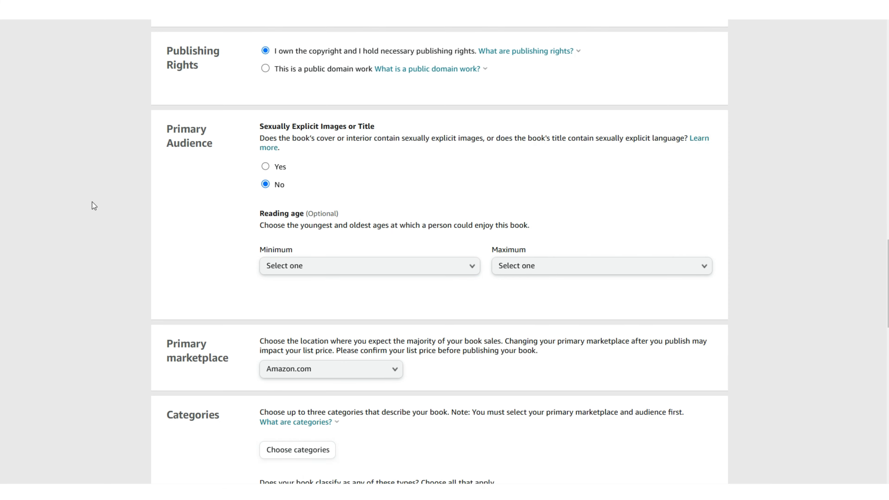
# Step: Assign the book to the Self-Help category with the Journal Writing placement and save the categories
pyautogui.scroll(-7, 206, 145)
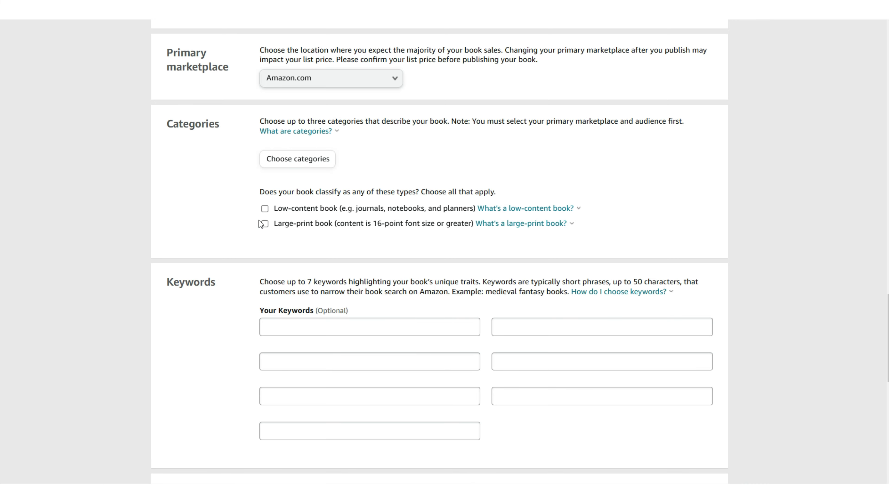
pyautogui.click(297, 159)
pyautogui.click(284, 241)
pyautogui.scroll(-5, 390, 286)
pyautogui.scroll(5, 387, 278)
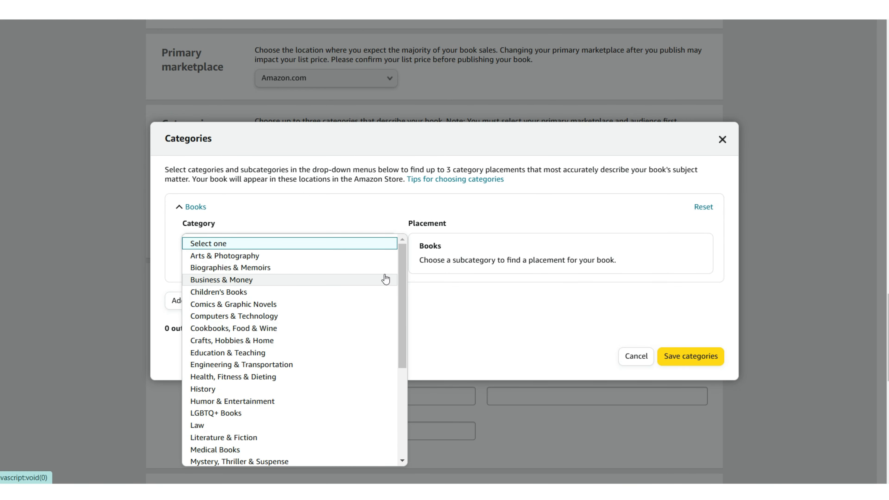
pyautogui.scroll(-5, 280, 367)
pyautogui.click(288, 371)
pyautogui.click(282, 283)
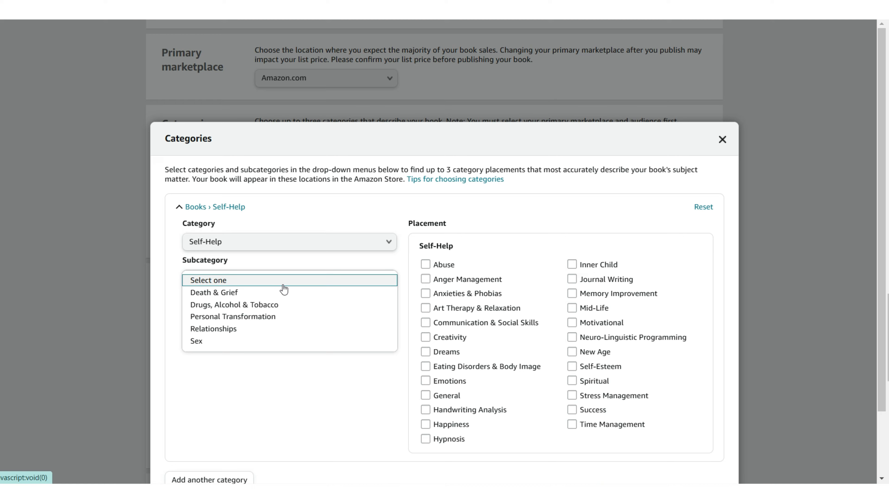
pyautogui.click(342, 198)
pyautogui.click(572, 281)
pyautogui.scroll(-3, 573, 284)
pyautogui.click(697, 461)
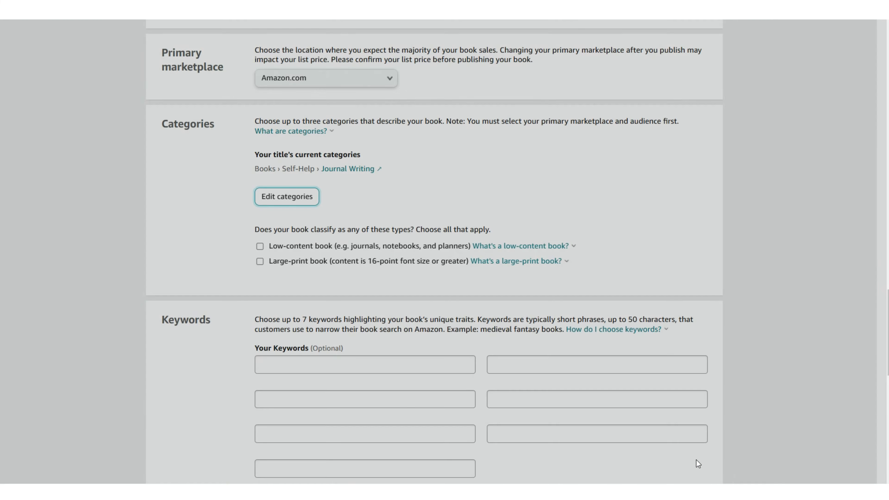
# Step: Save the paperback details and continue to the content page, leaving the publication and release date options as preset
pyautogui.scroll(-15, 188, 204)
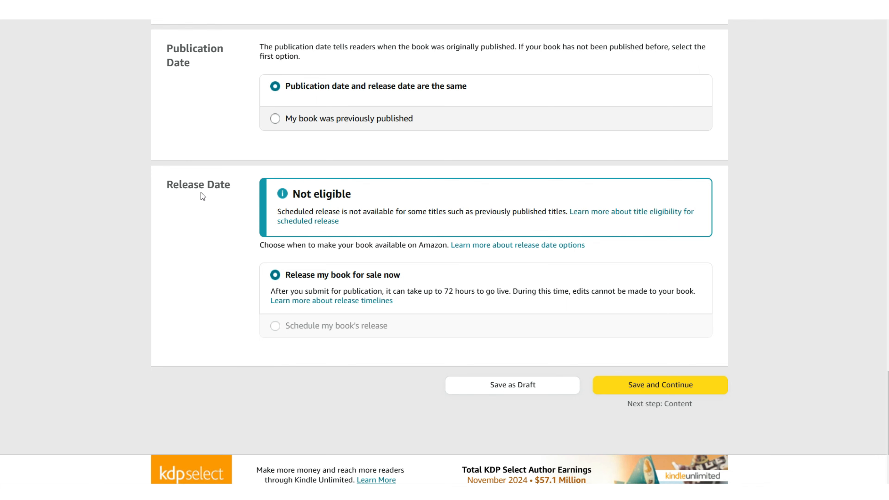
pyautogui.click(653, 384)
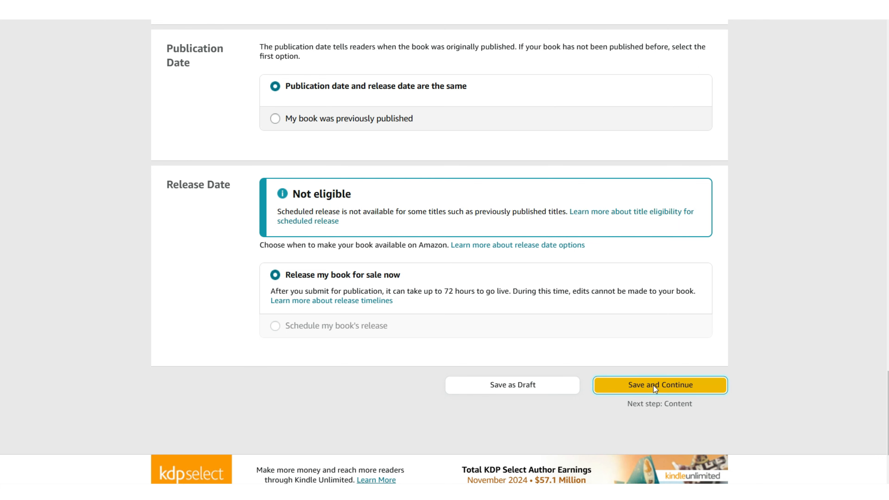
pyautogui.scroll(-3, 221, 141)
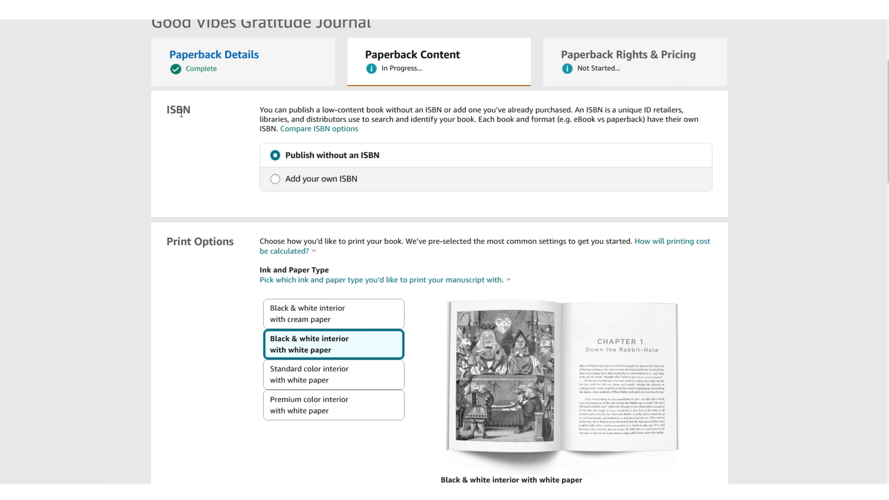
# Step: Review the print, manuscript and cover sections, and set the bleed setting to Bleed (PDF only)
pyautogui.scroll(-4, 181, 114)
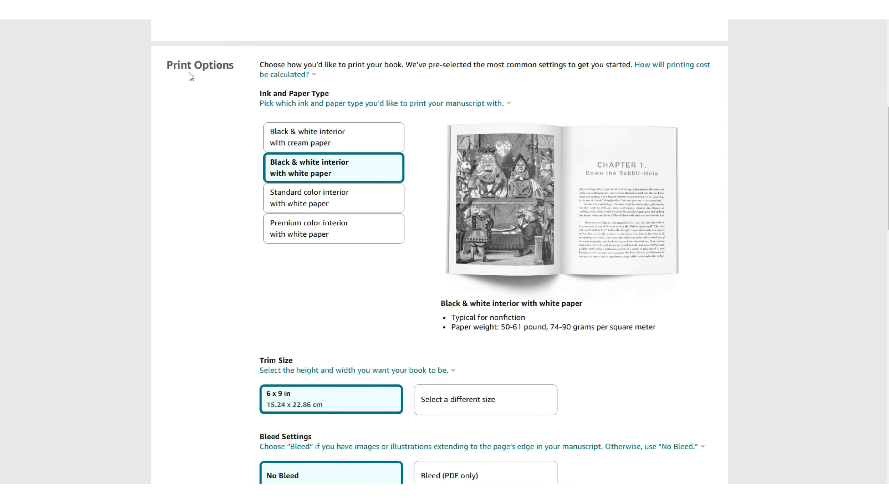
pyautogui.scroll(-12, 184, 70)
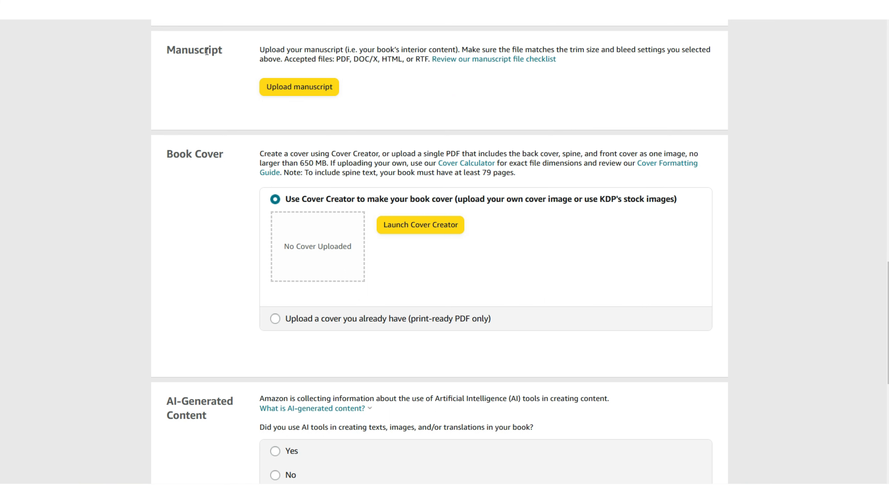
pyautogui.scroll(-3, 307, 158)
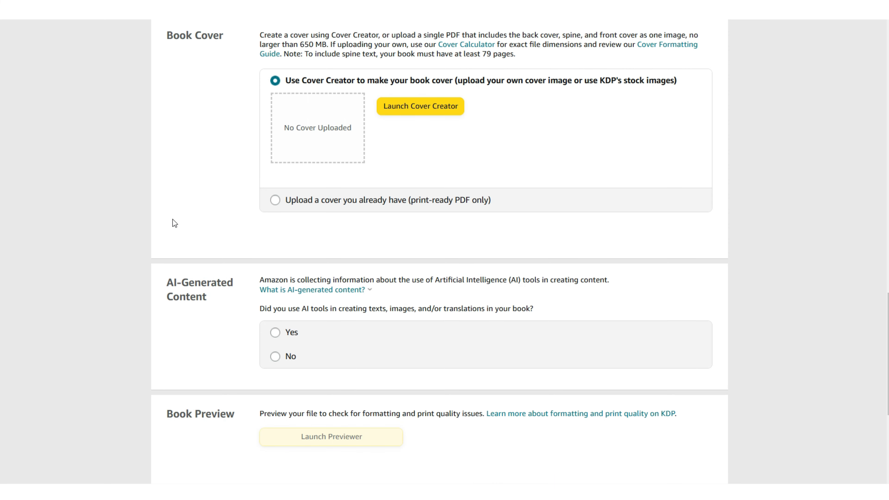
pyautogui.scroll(-2, 172, 219)
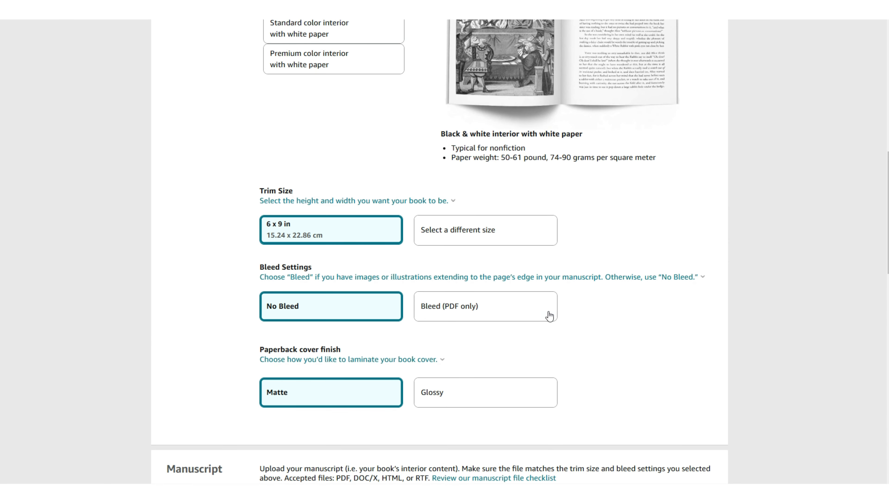
pyautogui.click(520, 314)
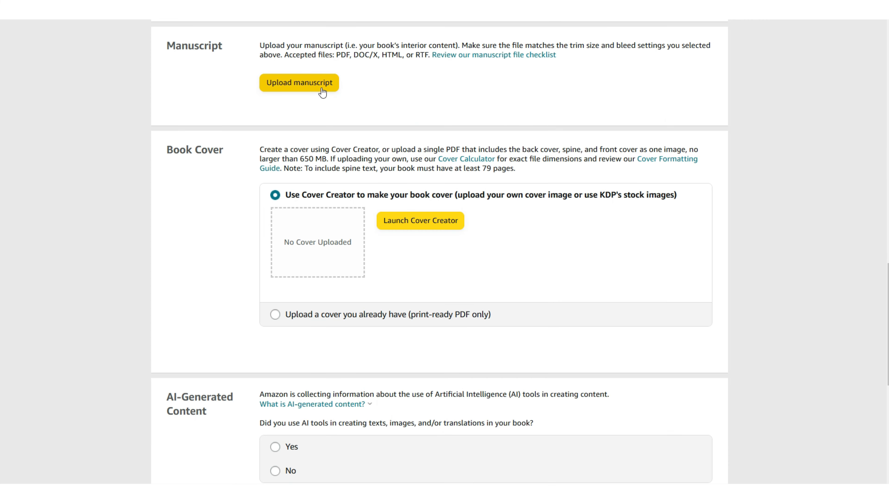
# Step: Upload the interior manuscript and choose to upload an existing print-ready PDF cover
pyautogui.click(317, 86)
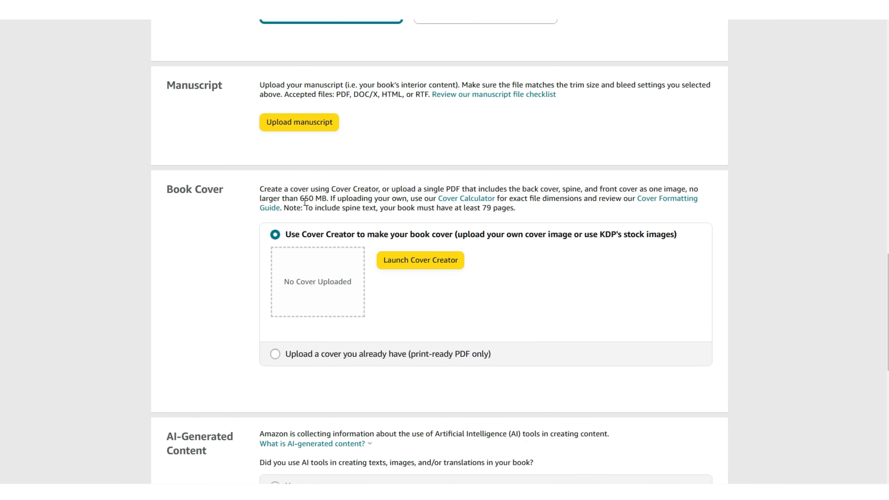
pyautogui.click(613, 353)
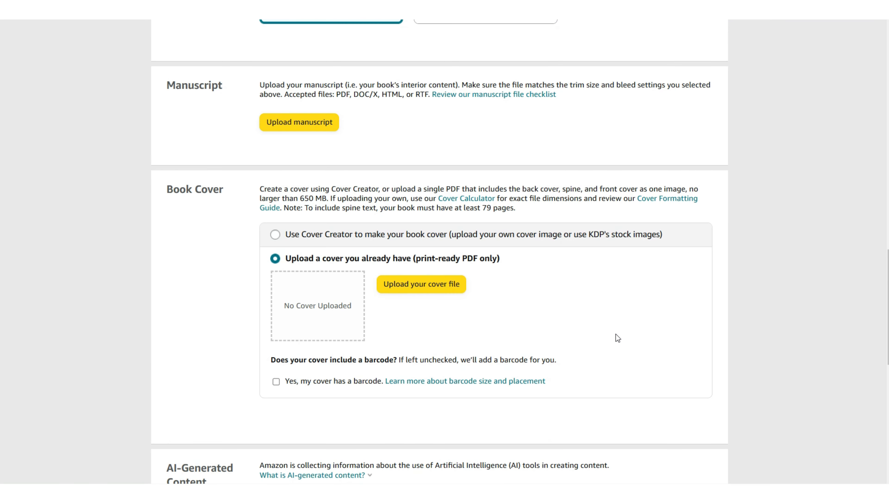
pyautogui.scroll(-8, 616, 337)
# Step: Answer No to the use of AI tools and launch the print previewer
pyautogui.click(275, 247)
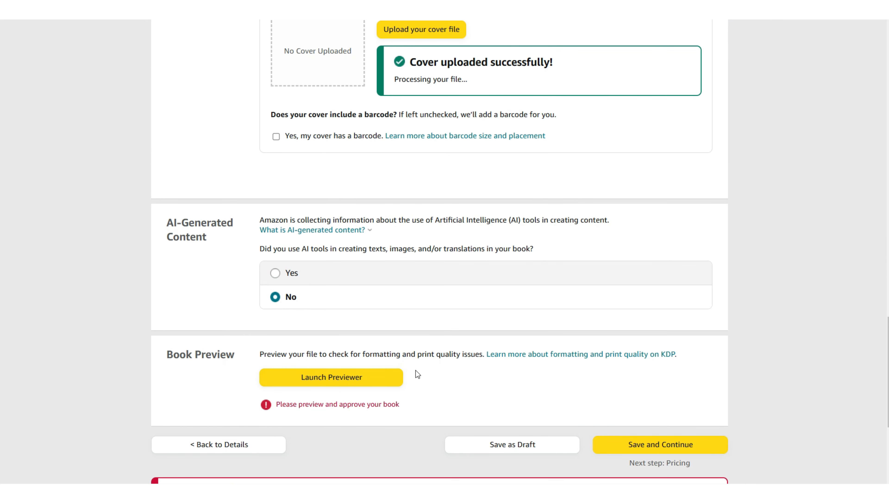
pyautogui.click(371, 377)
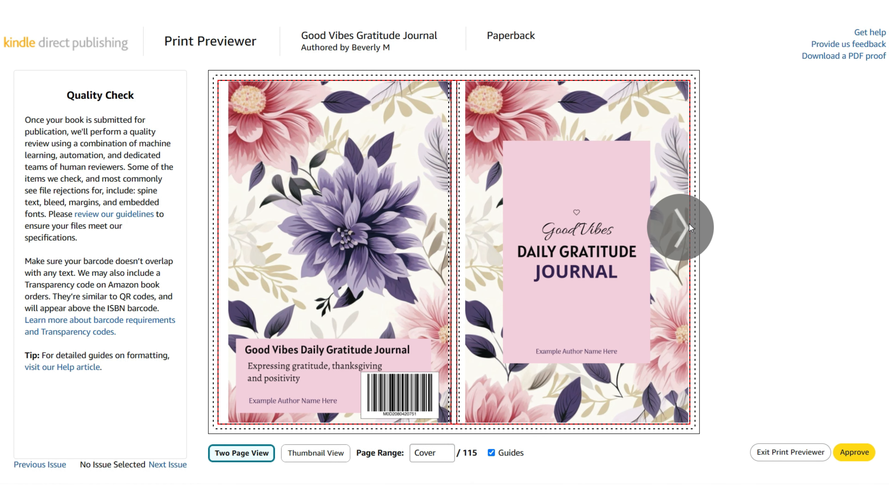
# Step: Page through the first interior spreads up to pages 6-7 in the print preview and approve the book
pyautogui.click(689, 227)
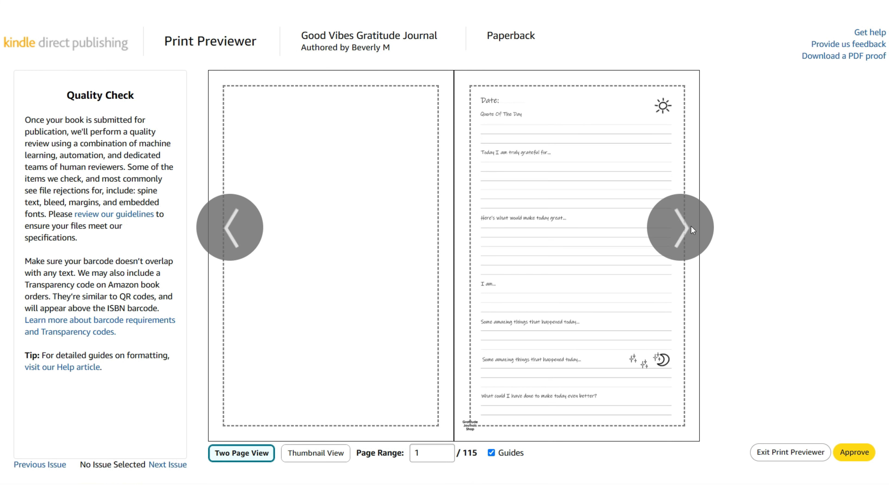
pyautogui.click(681, 228)
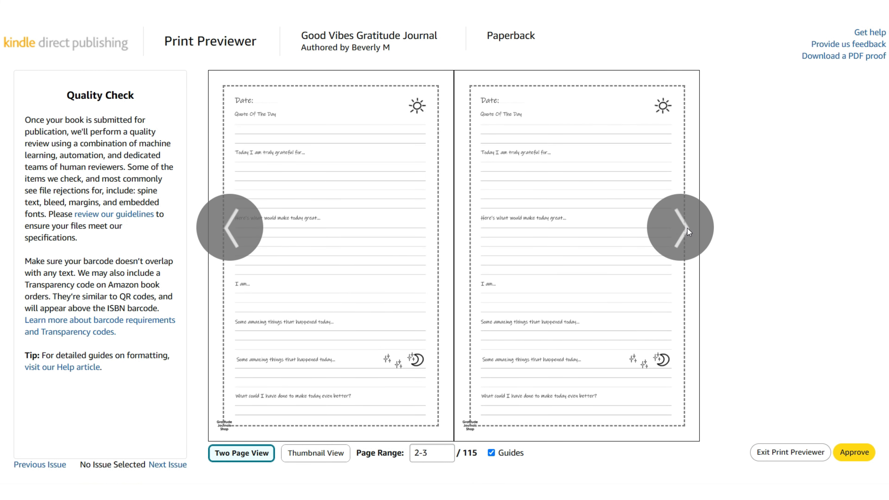
pyautogui.click(683, 228)
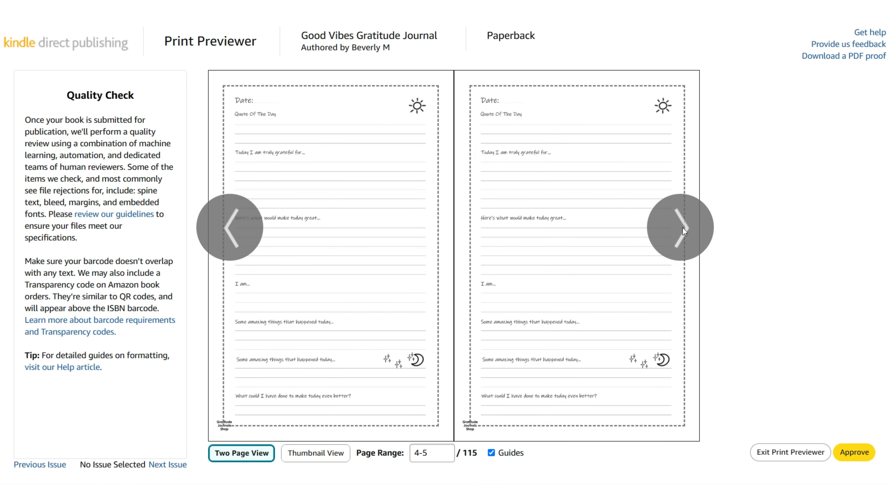
pyautogui.click(711, 232)
pyautogui.click(853, 453)
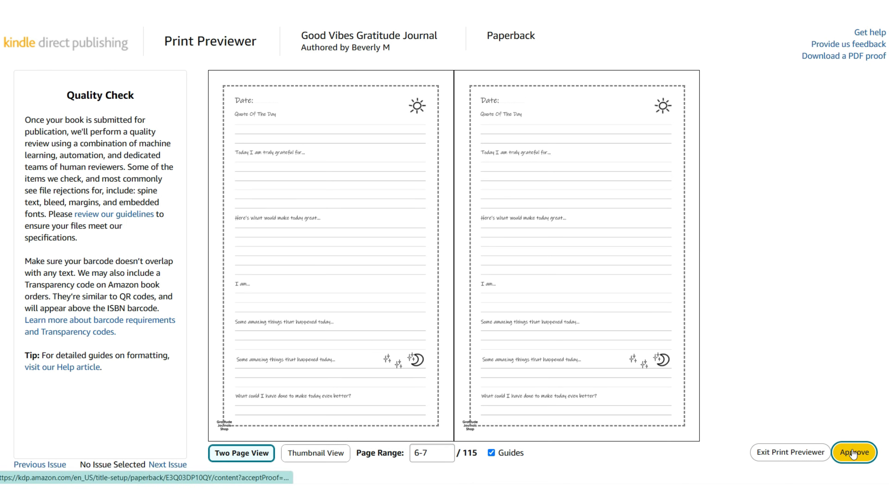
# Step: Continue to rights and pricing, and restrict the sales territories to the individual territories United States and Canada
pyautogui.click(643, 341)
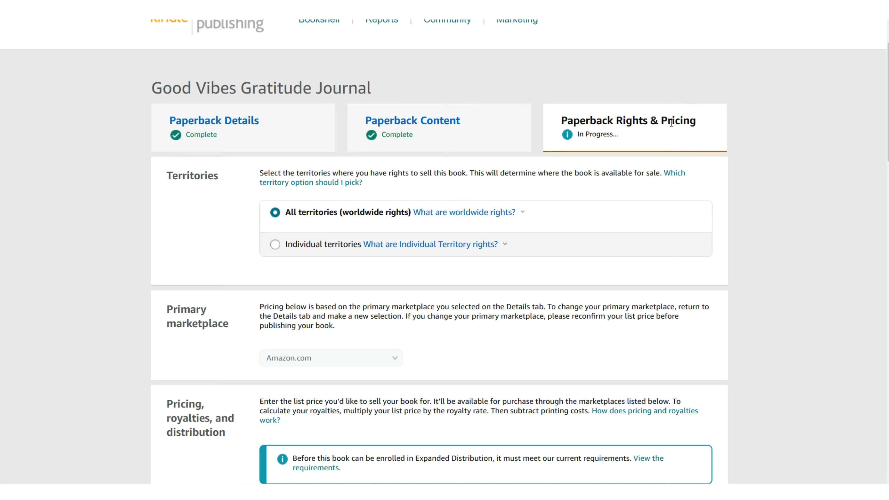
pyautogui.scroll(-2, 623, 92)
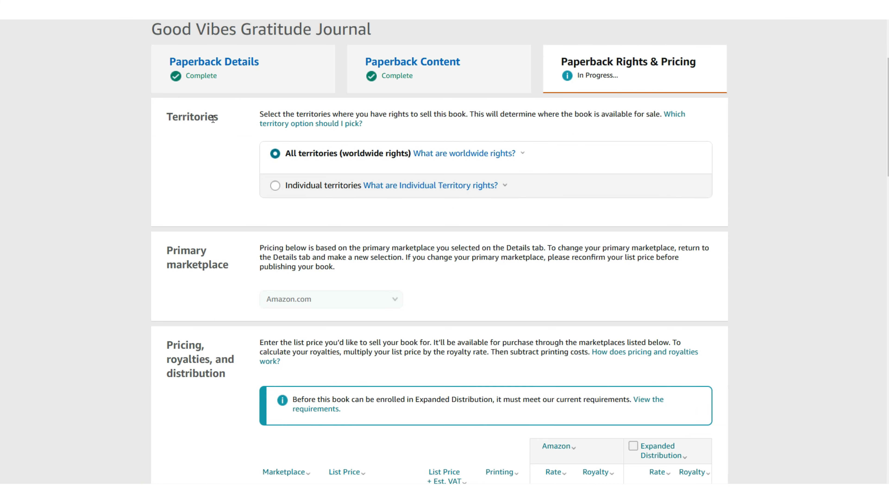
pyautogui.click(272, 184)
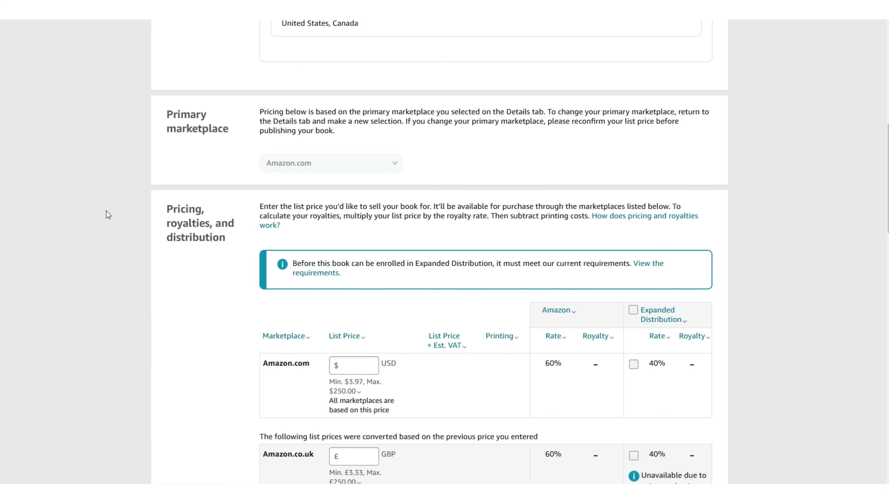
# Step: Set the Amazon.com list price to 7.99 USD and review the marketplace prices based on it
pyautogui.scroll(-6, 110, 215)
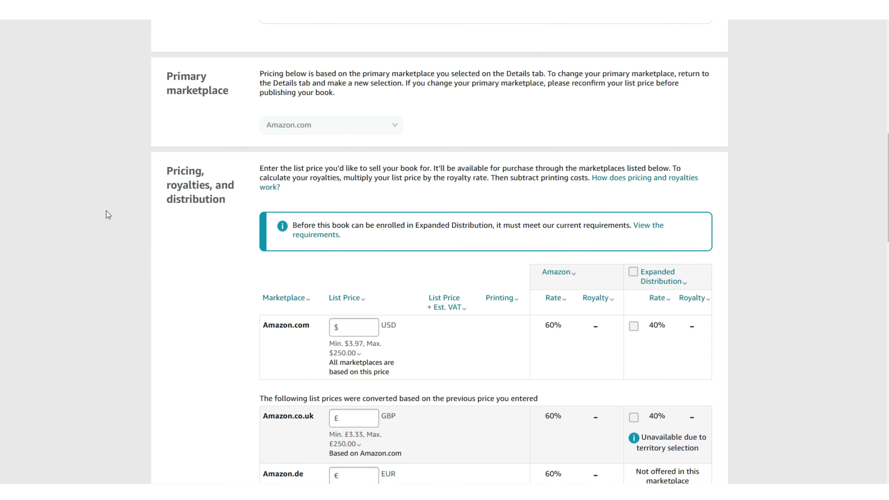
pyautogui.click(374, 190)
pyautogui.write('7')
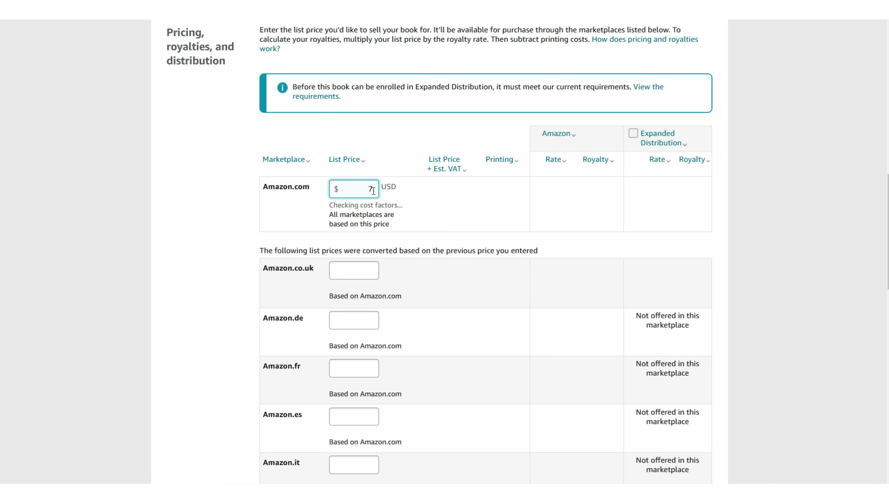
pyautogui.write('.99')
pyautogui.scroll(-10, 391, 199)
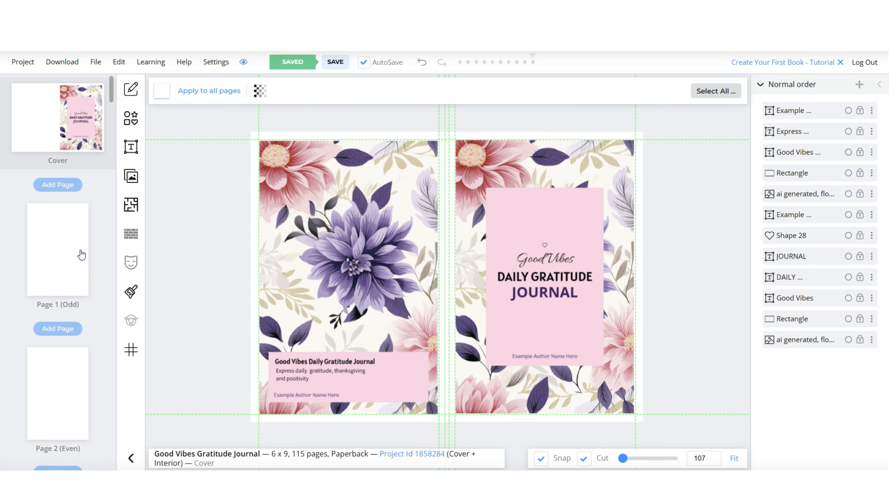
# Step: Switch to BookBolt Studio, open interior page 1 of the journal project and browse the Interior Templates Library
pyautogui.click(72, 252)
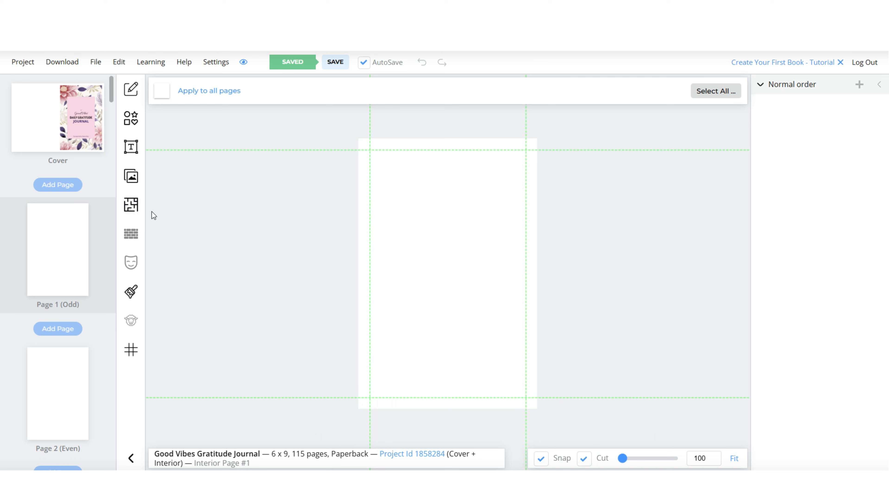
pyautogui.click(136, 210)
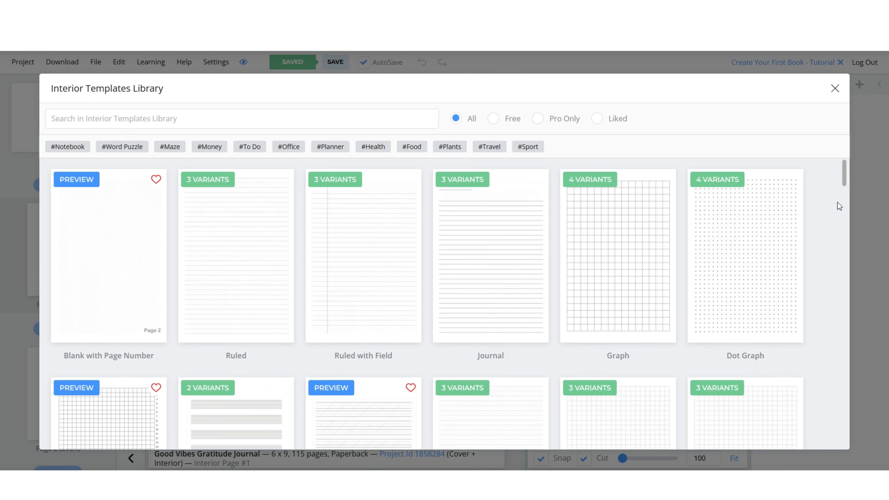
pyautogui.scroll(-5, 838, 202)
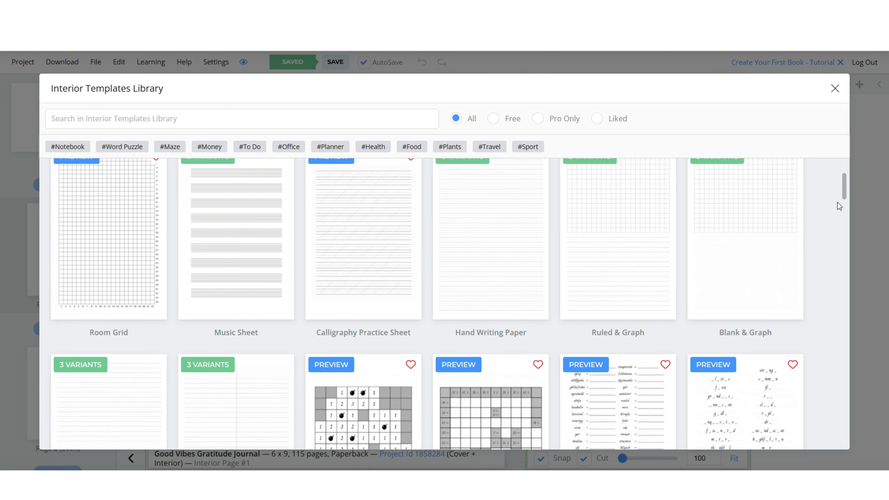
pyautogui.scroll(-5, 838, 203)
pyautogui.scroll(-2, 838, 202)
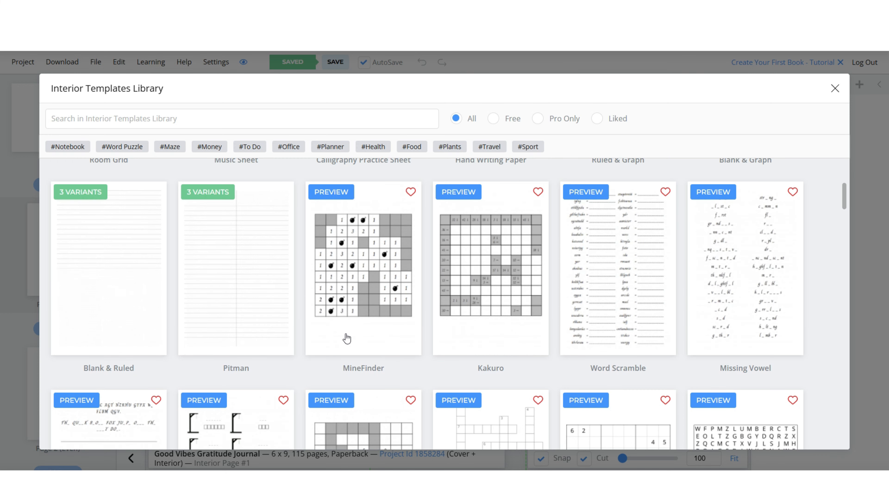
pyautogui.scroll(-3, 133, 325)
pyautogui.scroll(-7, 350, 354)
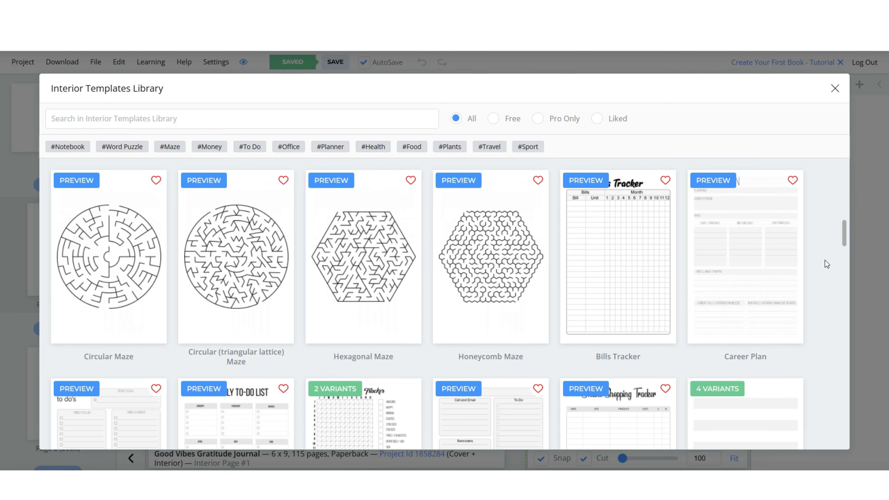
pyautogui.scroll(-5, 825, 260)
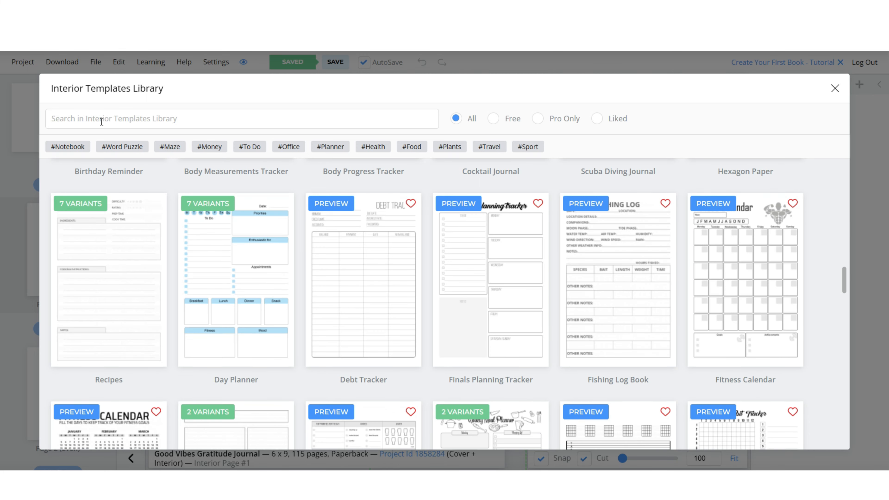
# Step: Search the Interior Templates Library for "journal", preview the Gratitude Journal template and choose it for the interior
pyautogui.click(113, 119)
pyautogui.write('journal')
pyautogui.scroll(-4, 89, 258)
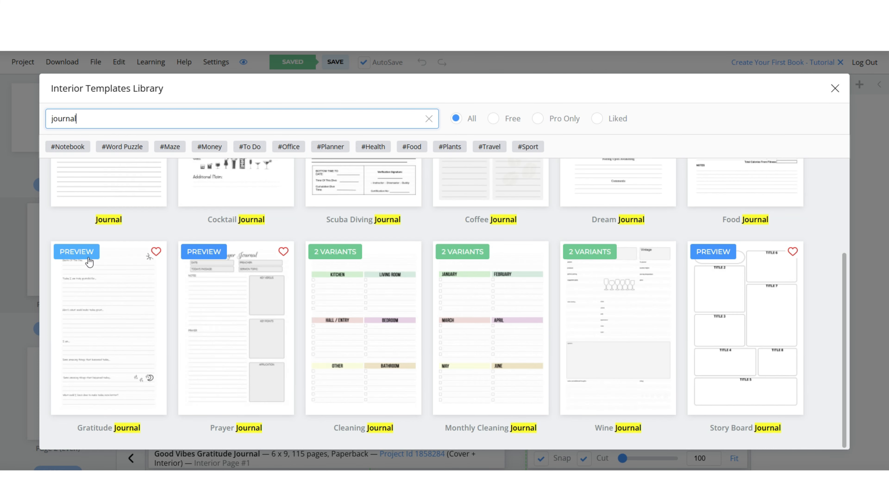
pyautogui.click(89, 258)
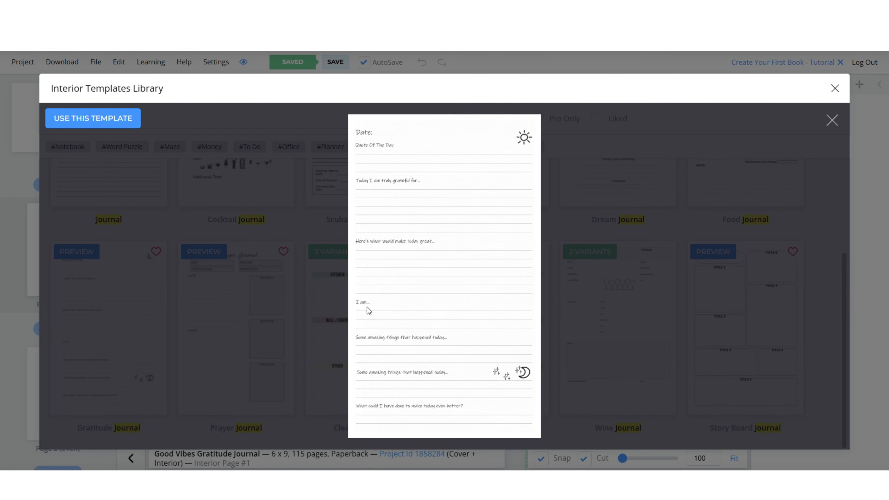
pyautogui.click(832, 120)
pyautogui.click(106, 286)
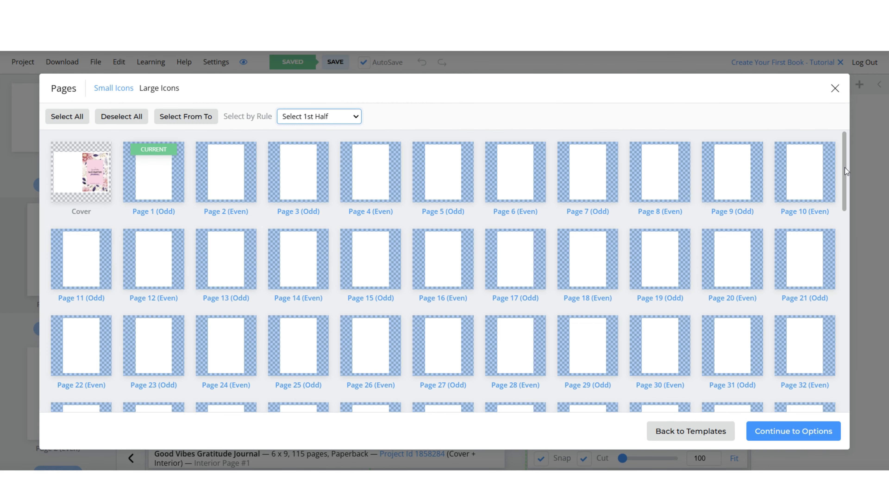
# Step: Apply the Gratitude Journal template to all 115 interior pages with KDP guidelines and kept aspect ratio, and check the page thumbnails
pyautogui.moveTo(844, 168); pyautogui.dragTo(817, 348)
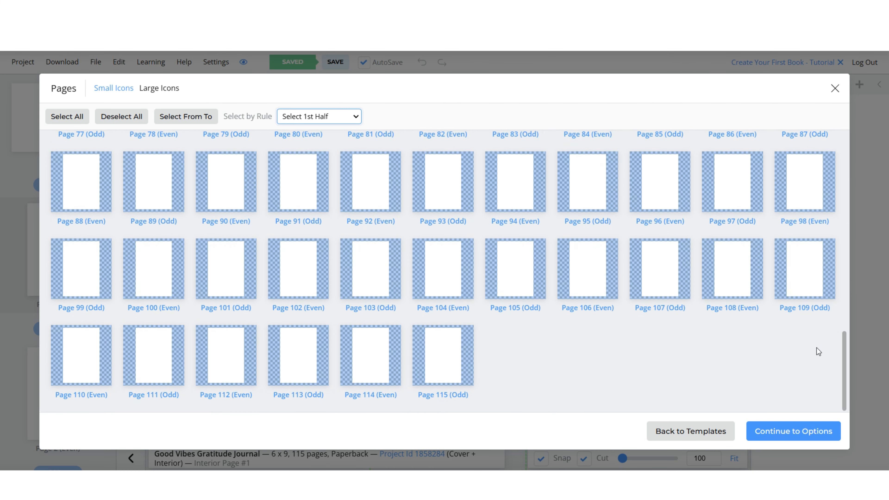
pyautogui.click(790, 433)
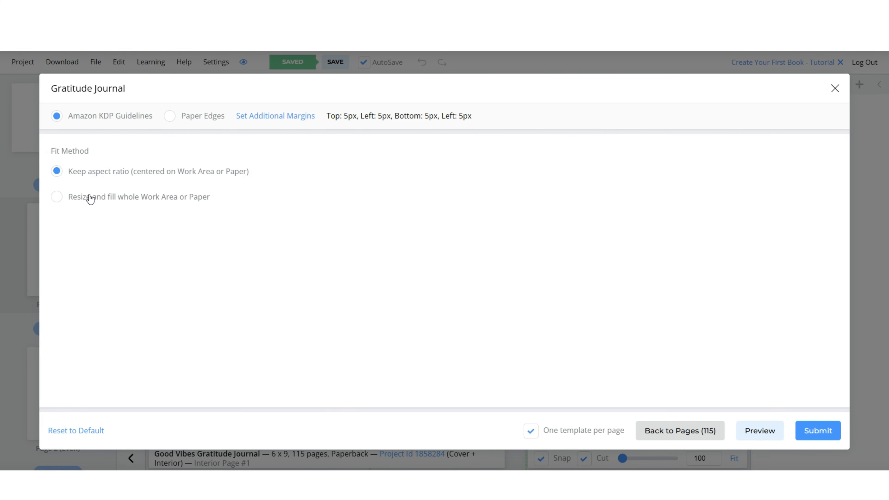
pyautogui.click(811, 433)
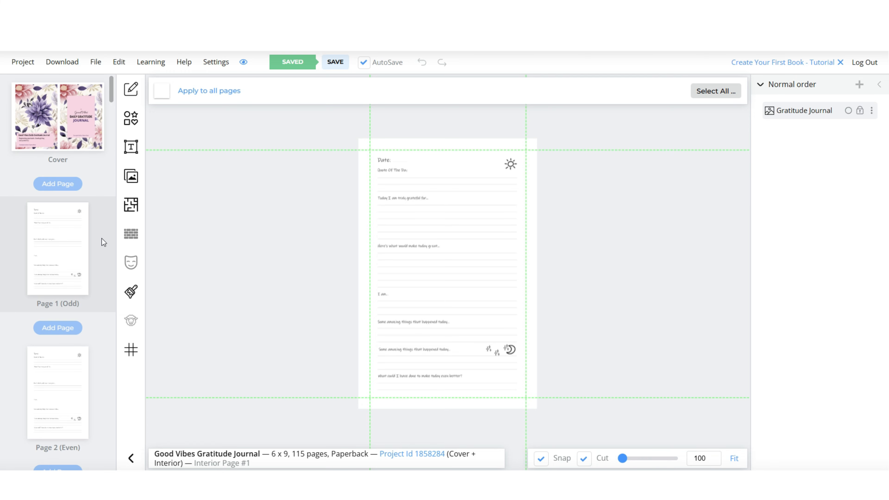
pyautogui.scroll(-5, 102, 238)
pyautogui.scroll(-15, 101, 238)
pyautogui.scroll(-9, 102, 239)
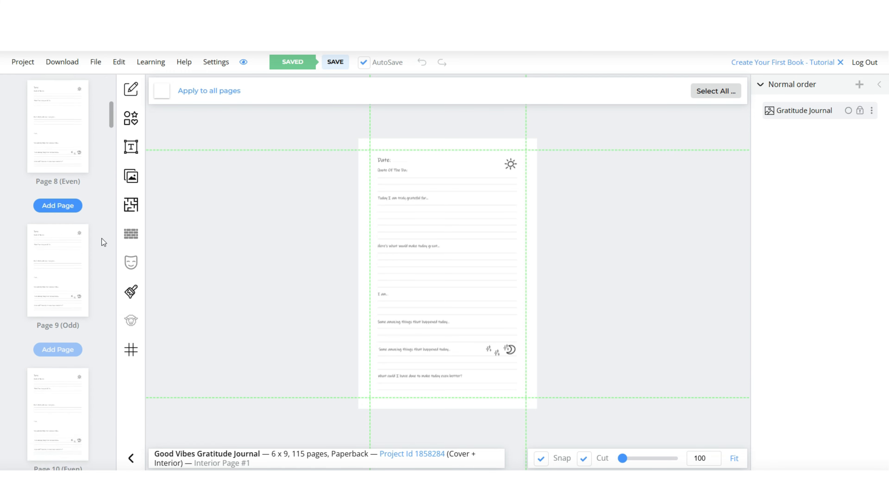
pyautogui.scroll(20, 101, 239)
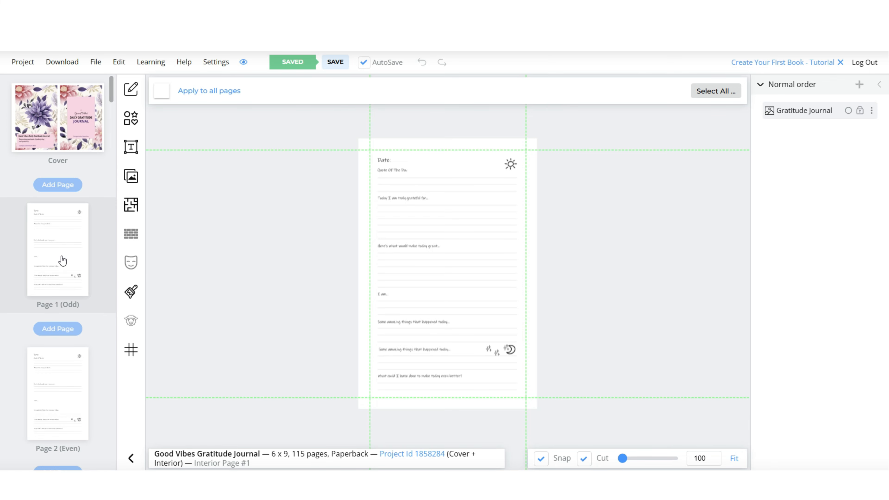
# Step: Add the uploaded Gratitude Journals Shop image, Image (11).png, to interior page 1 and shrink it into the page's lower-left corner
pyautogui.click(133, 176)
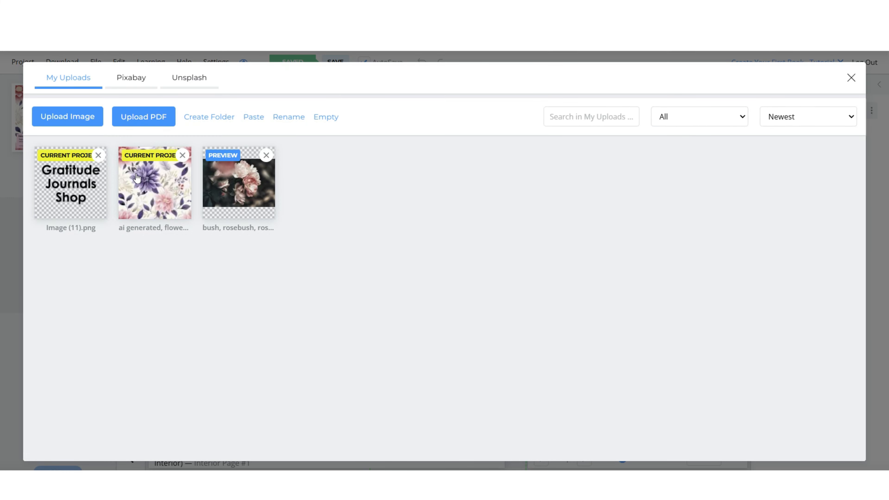
pyautogui.click(81, 198)
pyautogui.moveTo(437, 285); pyautogui.dragTo(428, 335)
pyautogui.moveTo(525, 246); pyautogui.dragTo(376, 402)
pyautogui.click(282, 371)
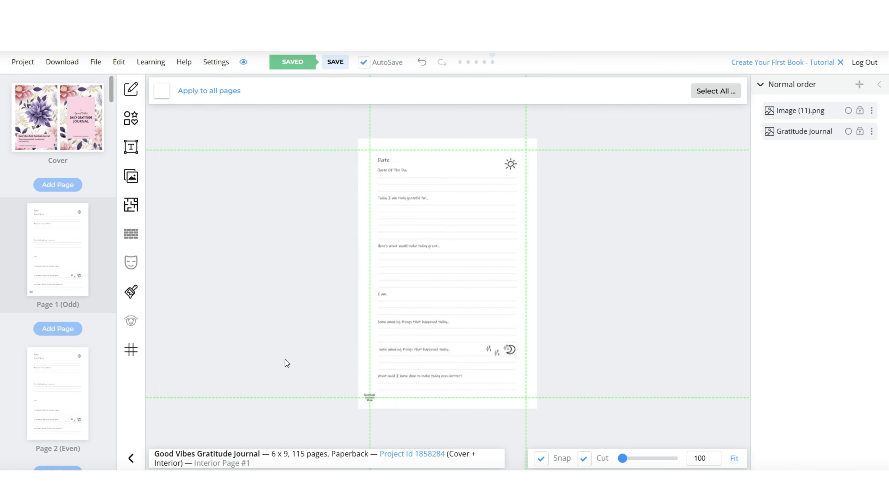
# Step: Clone interior page 1 onto all other interior pages with KDP inner margins considered, and check the page thumbnails
pyautogui.rightClick(56, 248)
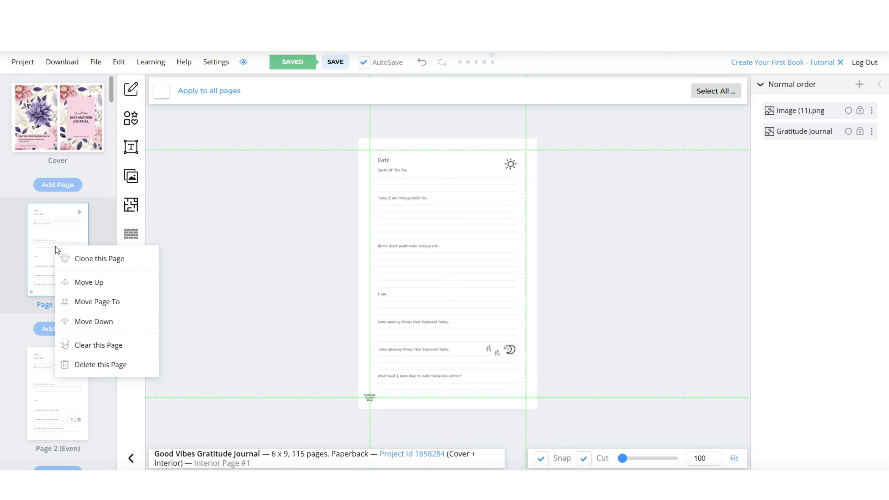
pyautogui.click(81, 259)
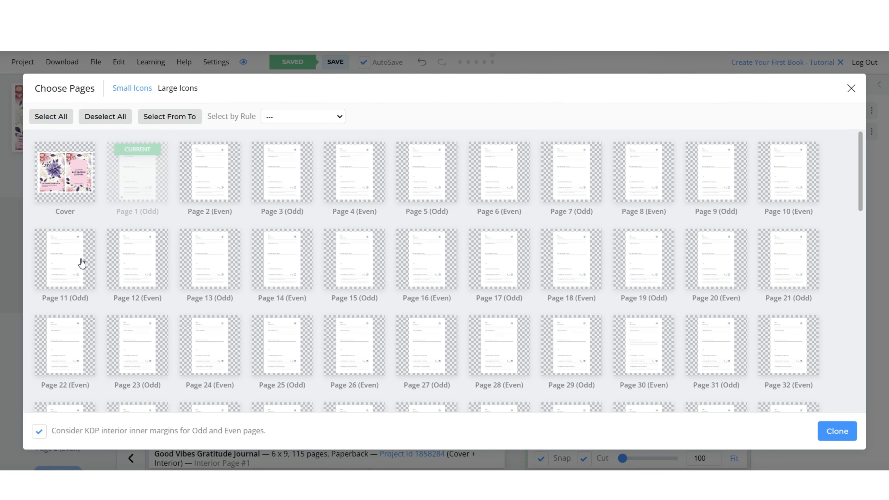
pyautogui.click(51, 117)
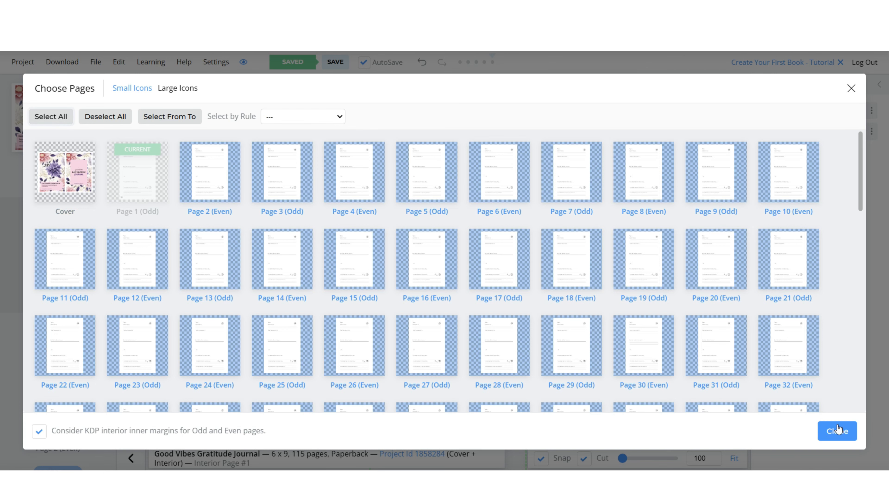
pyautogui.click(844, 431)
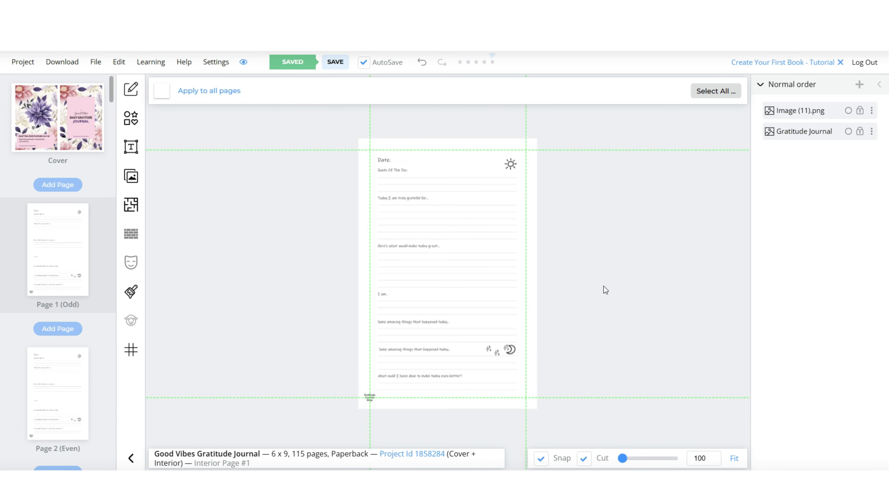
pyautogui.scroll(-6, 65, 294)
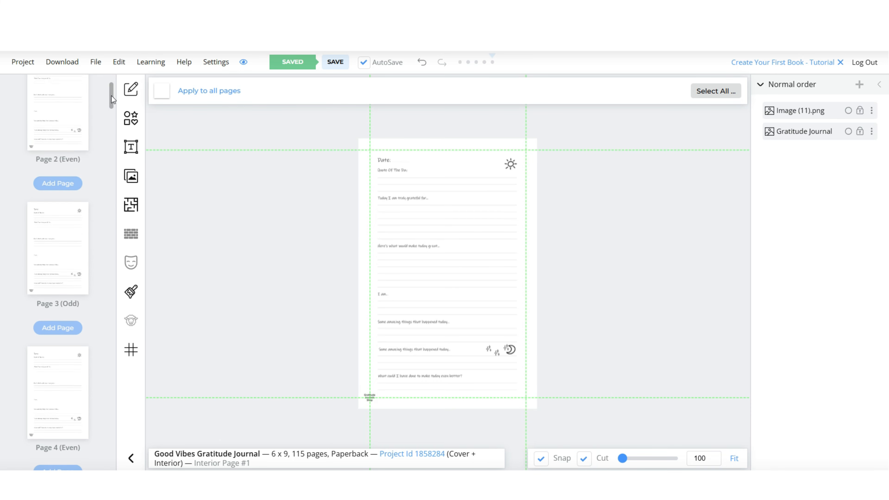
pyautogui.moveTo(112, 96); pyautogui.dragTo(113, 95)
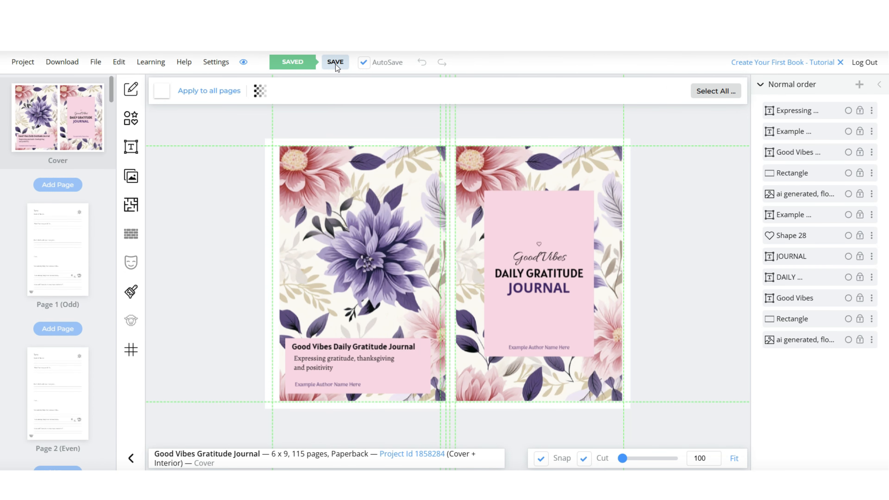
# Step: Save the journal project and download the current project in CMYK for printed books
pyautogui.click(336, 65)
pyautogui.click(72, 66)
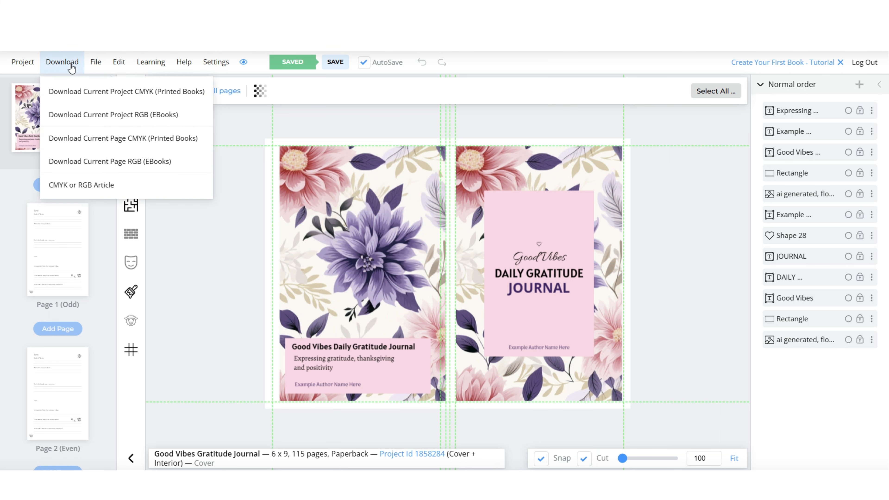
pyautogui.click(191, 93)
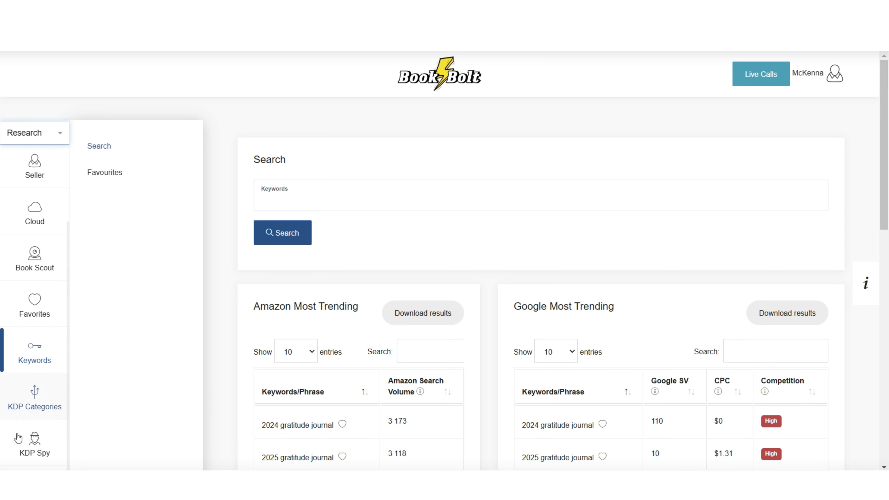
# Step: Open KDP Spy in Book Bolt's research tools and look through the Amazon search results for "Good Vibes Gratitude Journal"
pyautogui.click(34, 444)
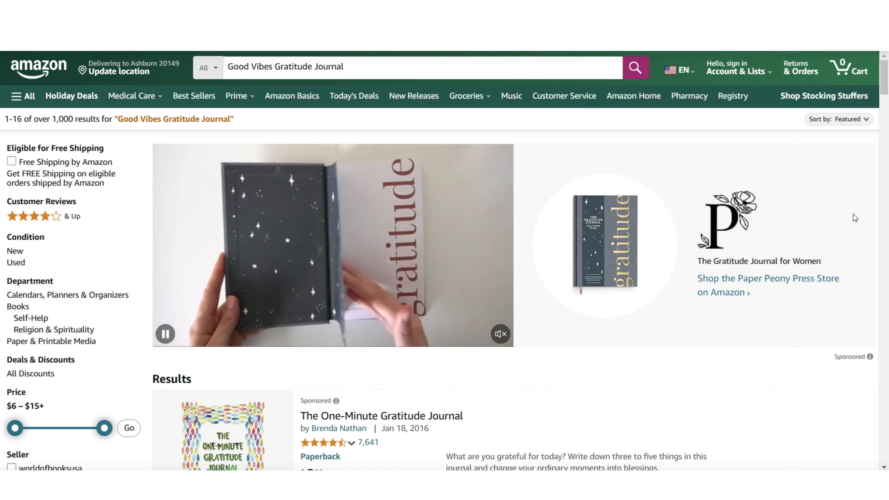
pyautogui.scroll(-5, 853, 214)
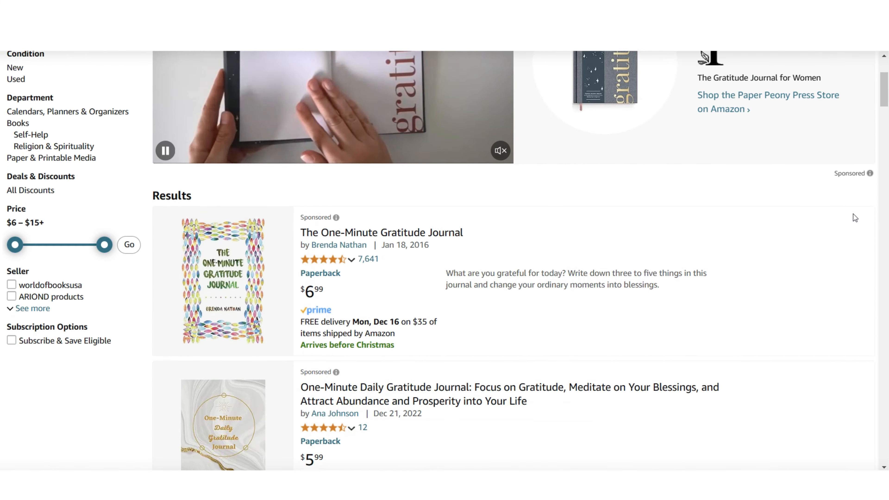
pyautogui.scroll(-3, 853, 214)
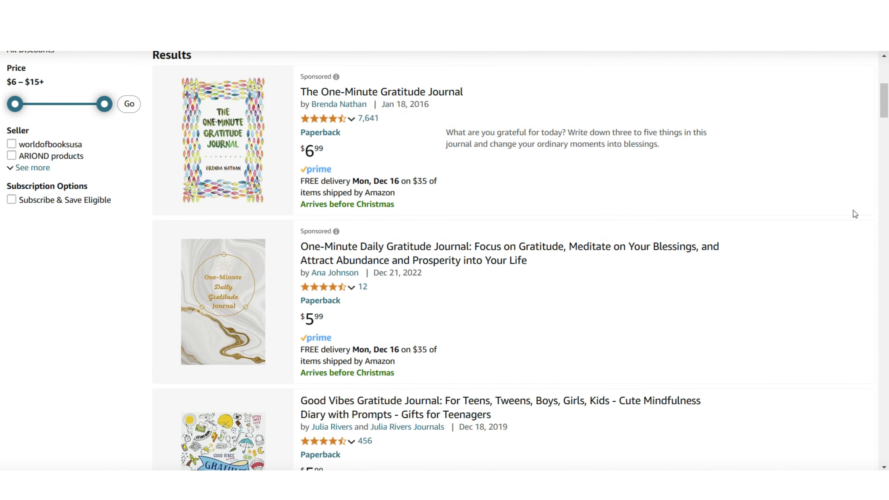
pyautogui.scroll(1, 853, 210)
# Step: Start a product scan of the Amazon results with the Book Bolt extension and examine the listed prices, BSR and estimated sales
pyautogui.click(826, 40)
pyautogui.click(728, 121)
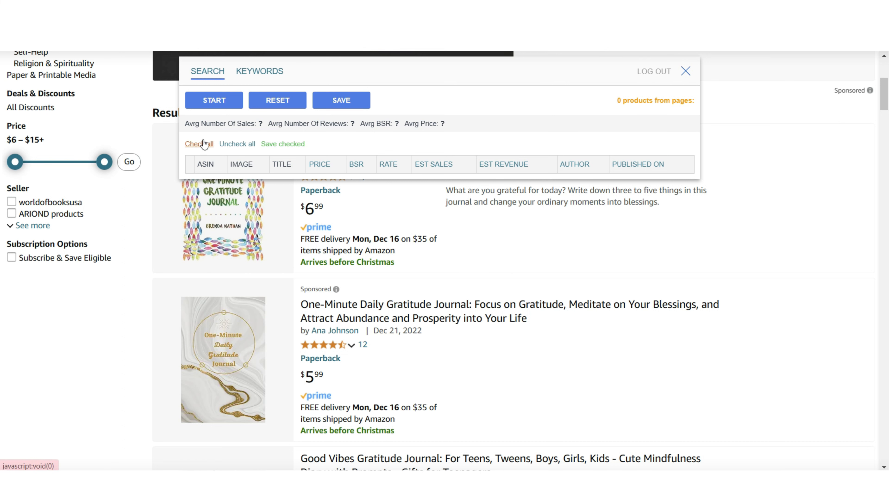
pyautogui.click(220, 105)
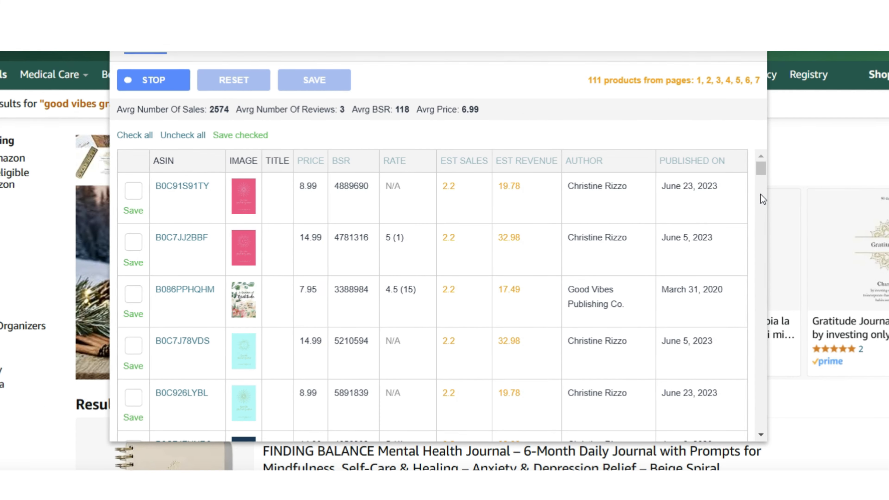
pyautogui.scroll(-2, 761, 194)
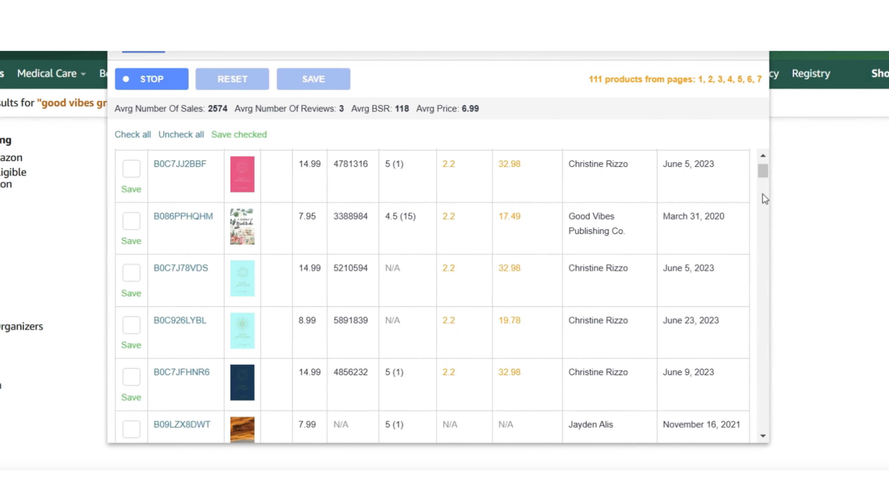